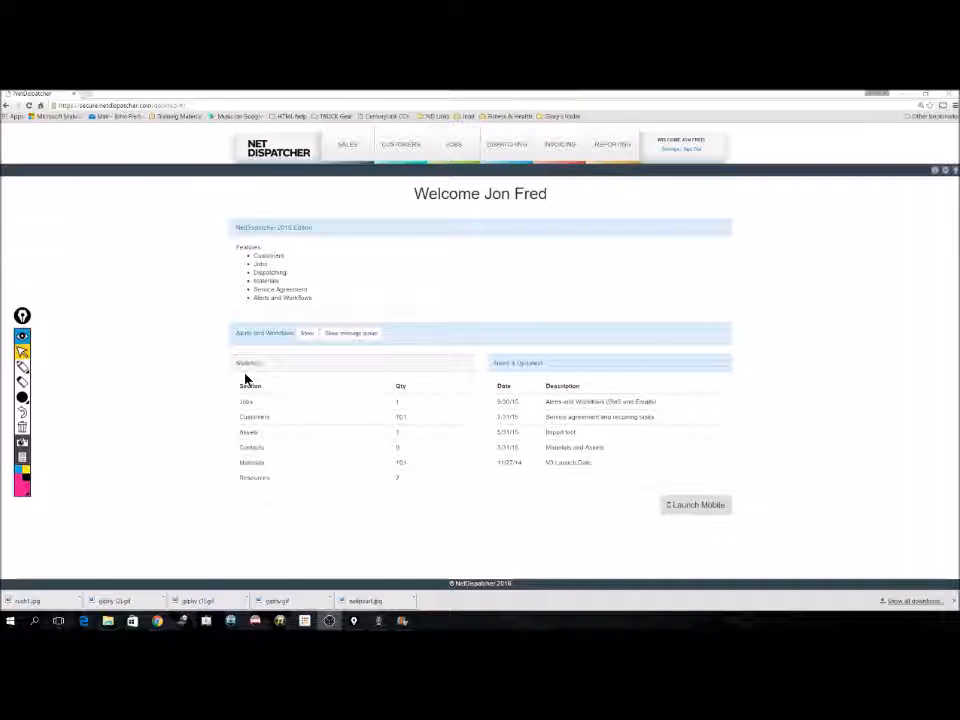
Open the form editor for customer assets and add a new form
{"action": "mouse_move", "coordinate": [400, 155]}
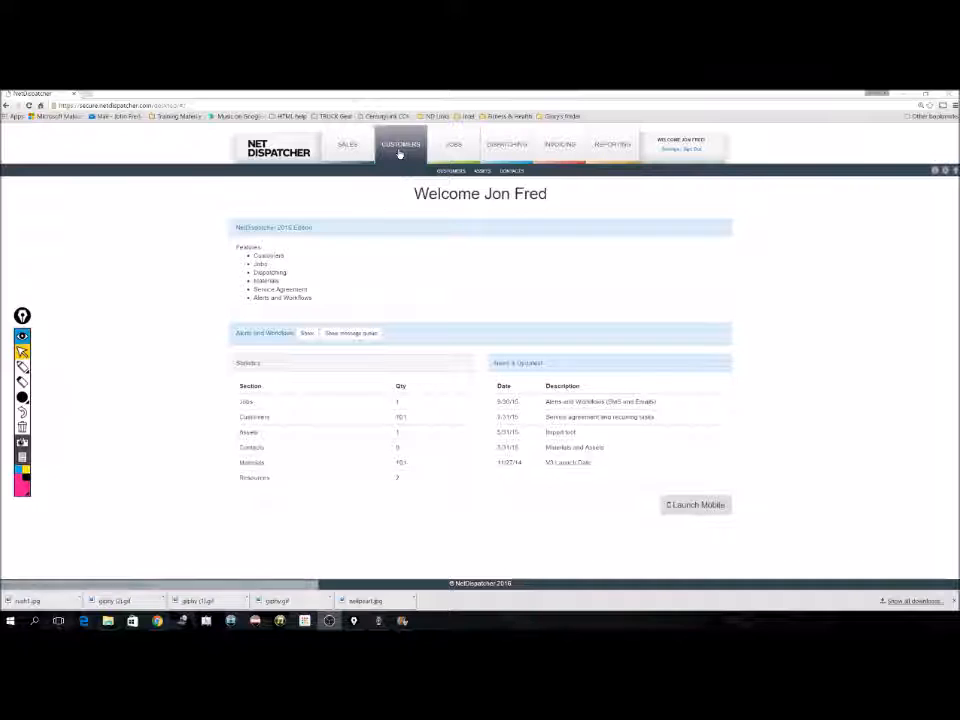
{"action": "left_click", "coordinate": [483, 172]}
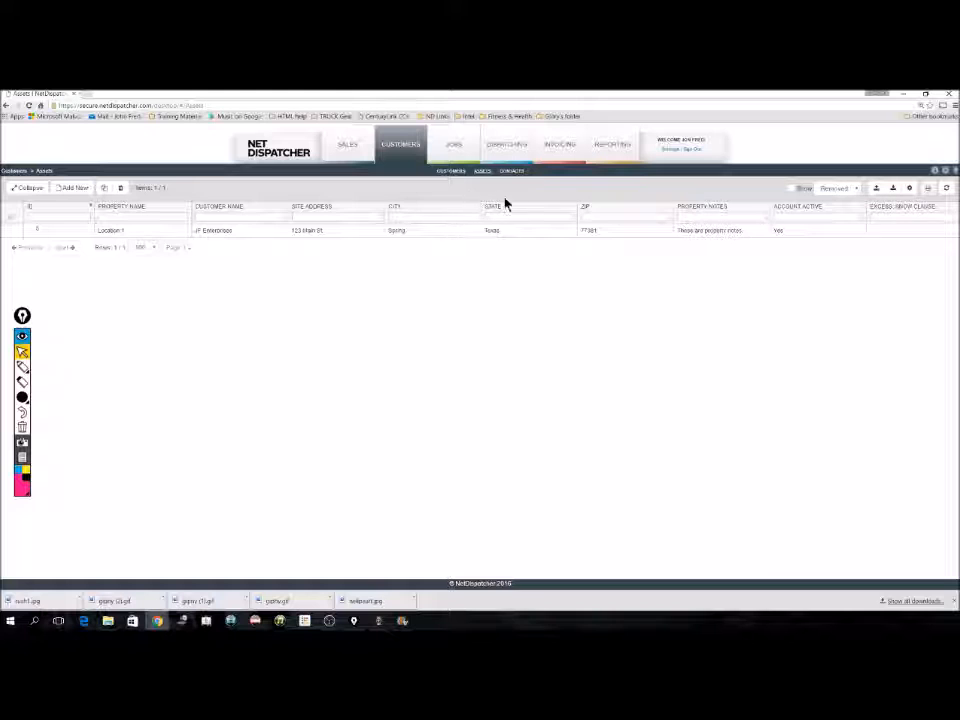
{"action": "left_click", "coordinate": [909, 188]}
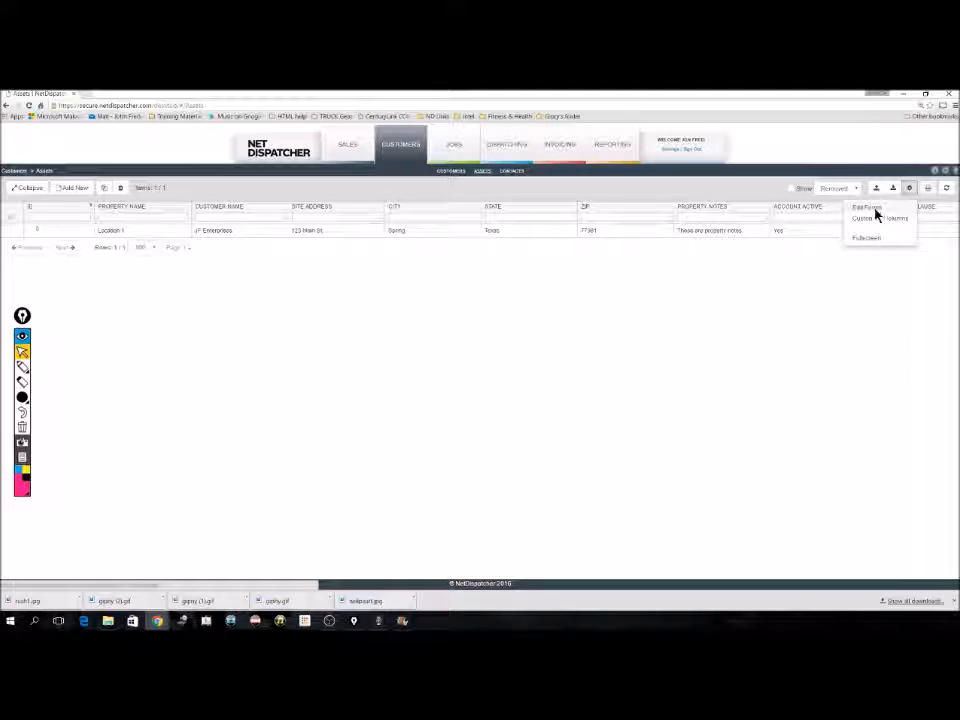
{"action": "left_click", "coordinate": [872, 208]}
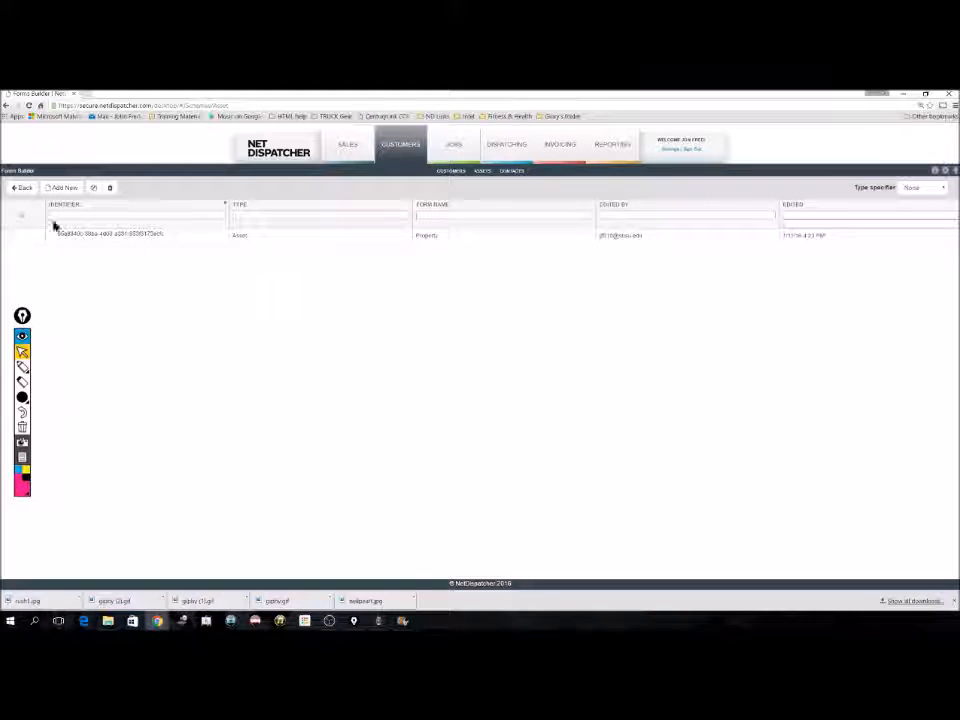
{"action": "left_click", "coordinate": [52, 188]}
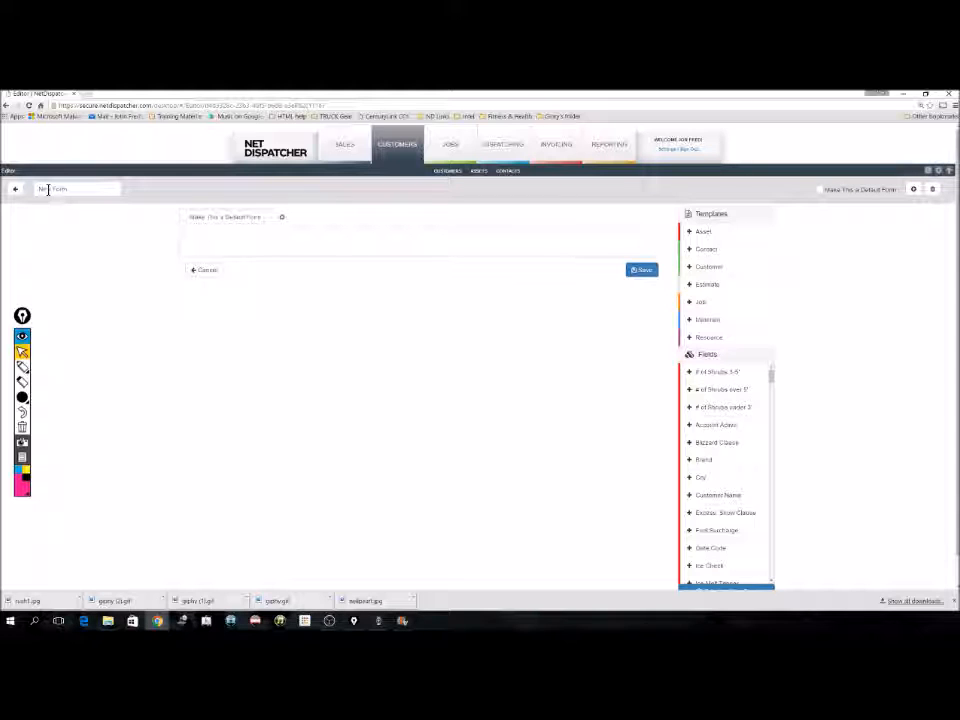
Name the new form "Property 1"
{"action": "left_click", "coordinate": [48, 190]}
{"action": "triple_click", "coordinate": [46, 190]}
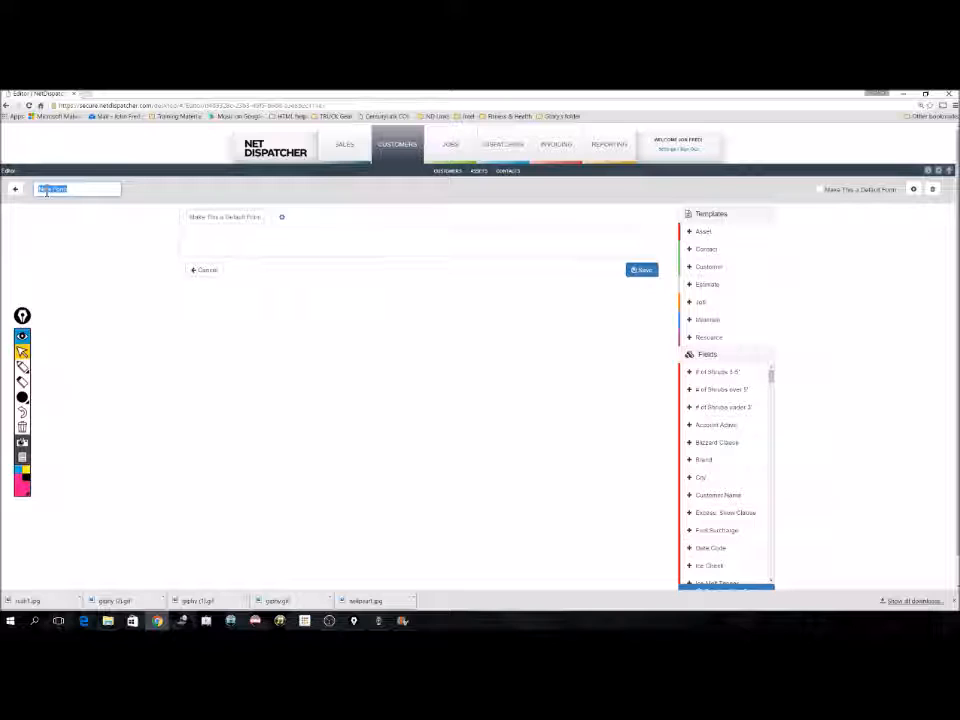
{"action": "type", "text": "Property 8"}
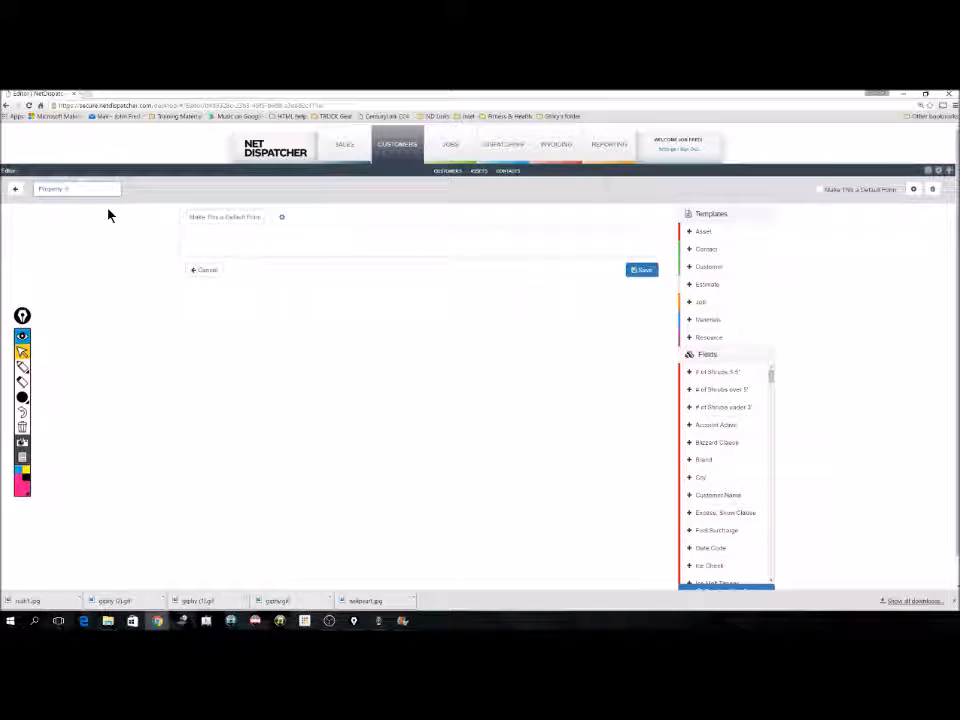
Rename the form's "Make This a Default Form" tab to "Information"
{"action": "left_click", "coordinate": [205, 220]}
{"action": "triple_click", "coordinate": [205, 220]}
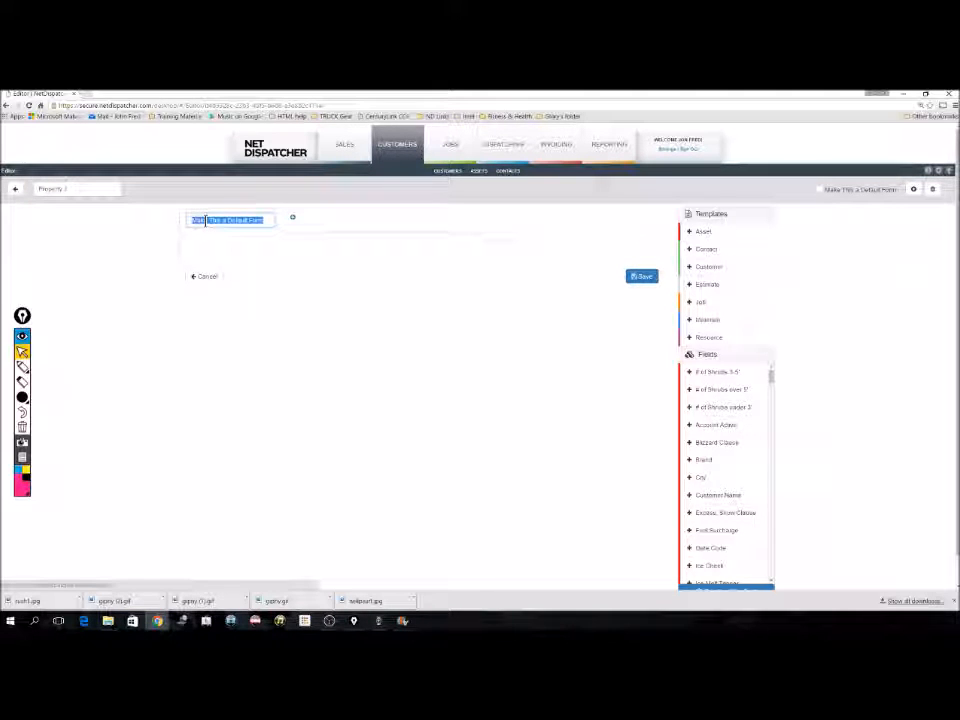
{"action": "key", "text": "BackSpace"}
{"action": "type", "text": "Information"}
{"action": "key", "text": "Return"}
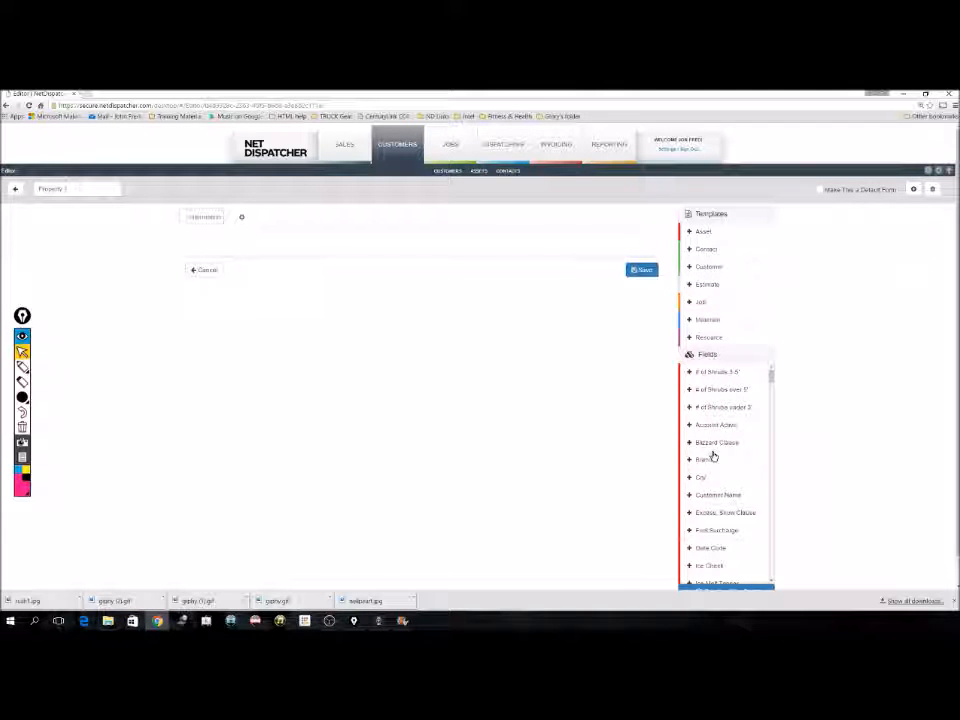
Insert the Customer Information tab of the "Customer 1" template into the Information tab without creating a new layer
{"action": "scroll", "coordinate": [725, 480], "scroll_direction": "down", "scroll_amount": 1}
{"action": "scroll", "coordinate": [825, 544], "scroll_direction": "down", "scroll_amount": 1}
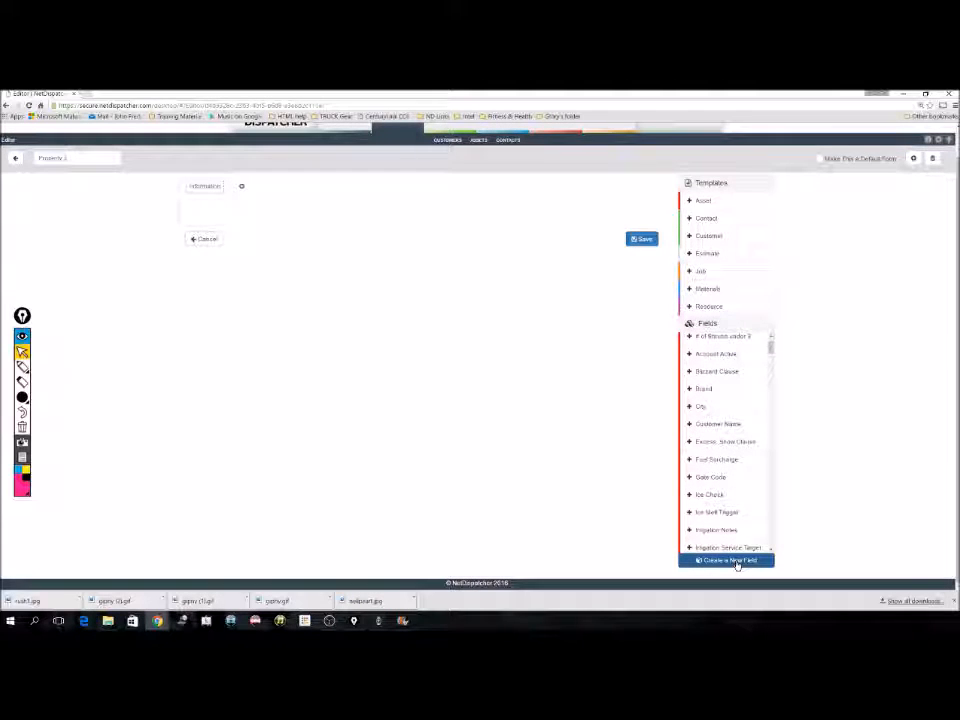
{"action": "scroll", "coordinate": [600, 498], "scroll_direction": "up", "scroll_amount": 1}
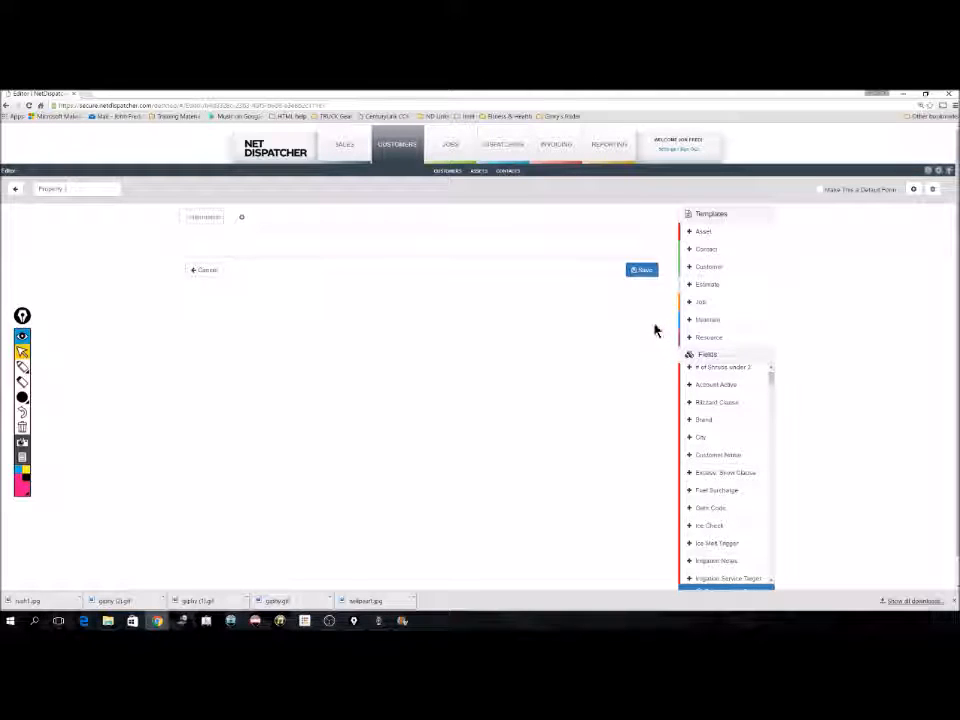
{"action": "left_click", "coordinate": [711, 268]}
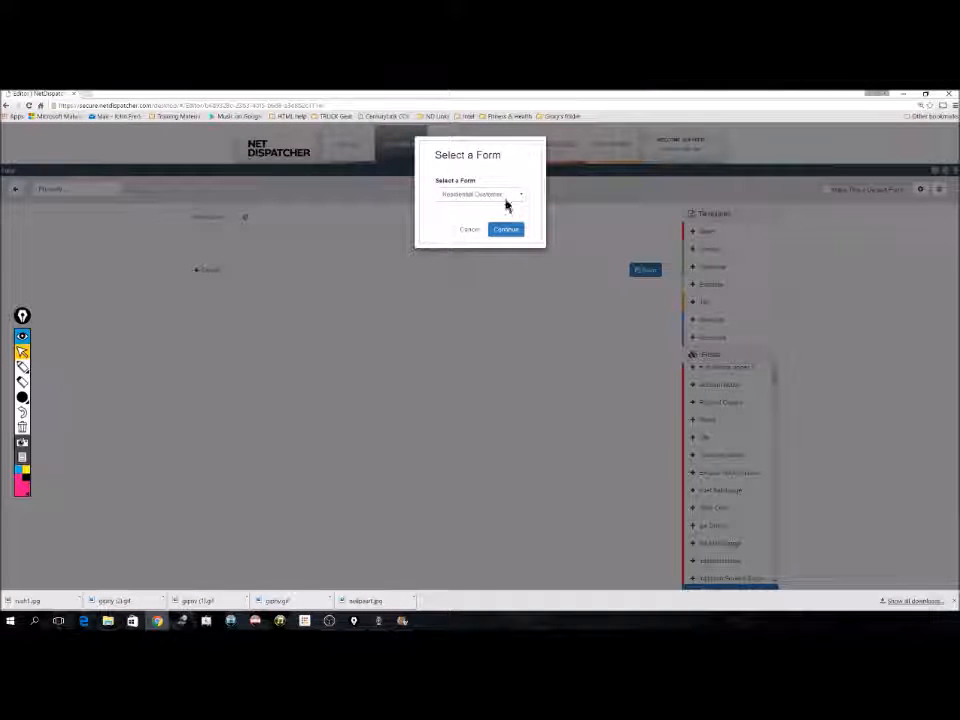
{"action": "left_click", "coordinate": [505, 198]}
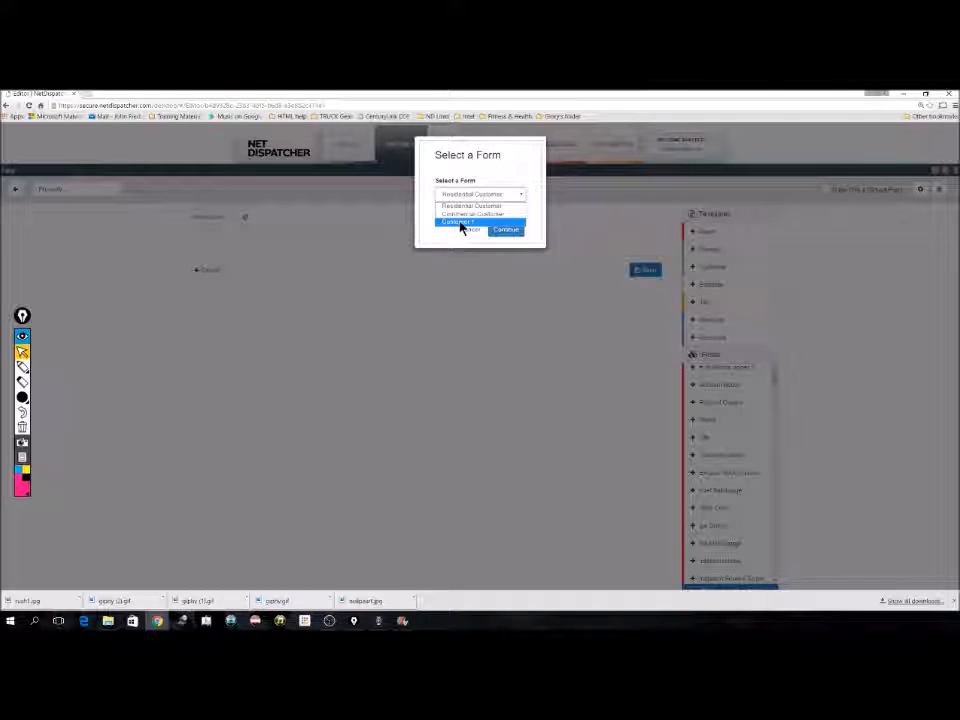
{"action": "left_click", "coordinate": [461, 223]}
{"action": "left_click", "coordinate": [505, 229]}
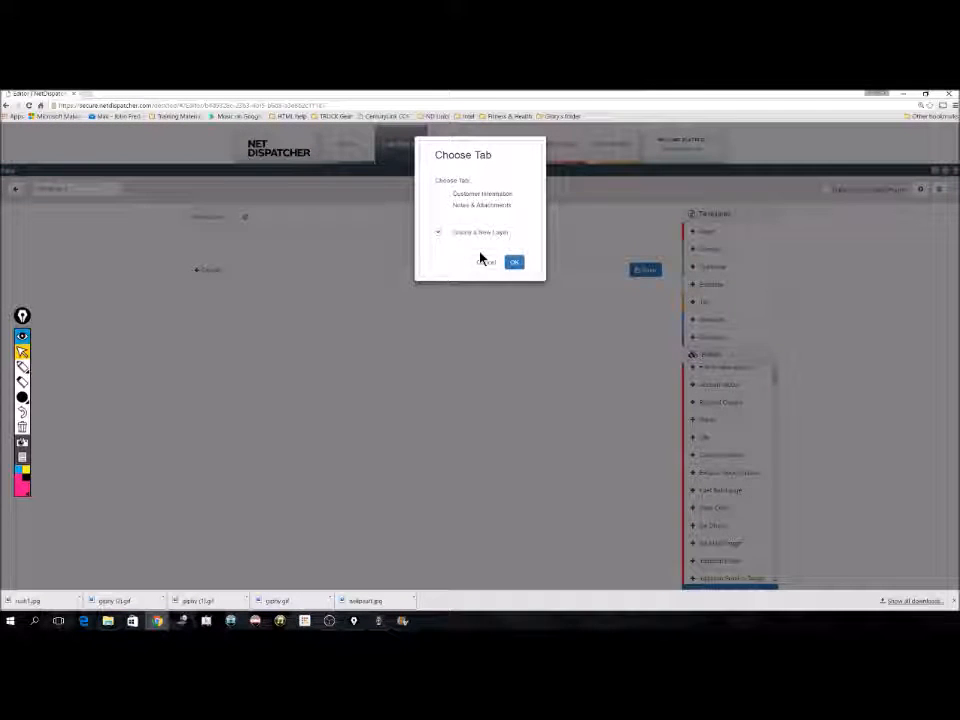
{"action": "left_click", "coordinate": [437, 196]}
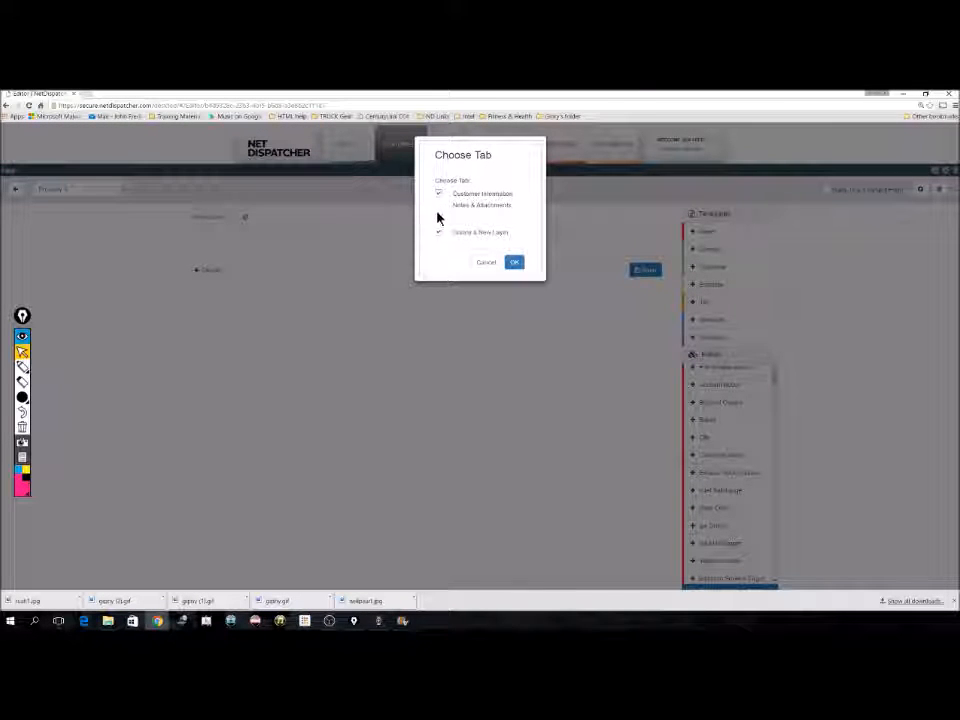
{"action": "left_click", "coordinate": [440, 234]}
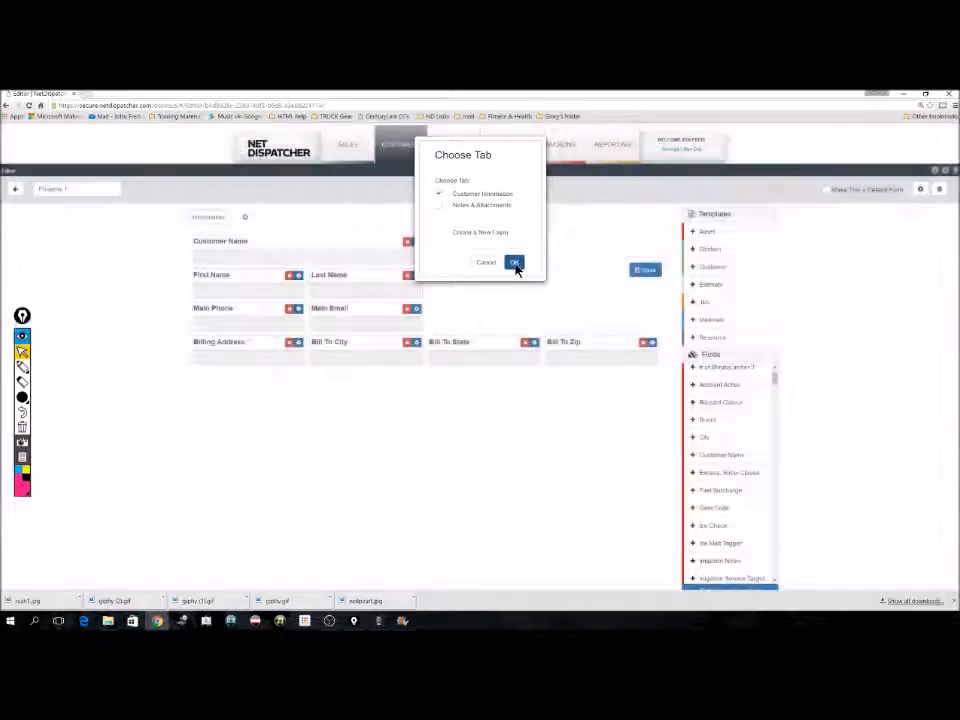
{"action": "left_click", "coordinate": [515, 264]}
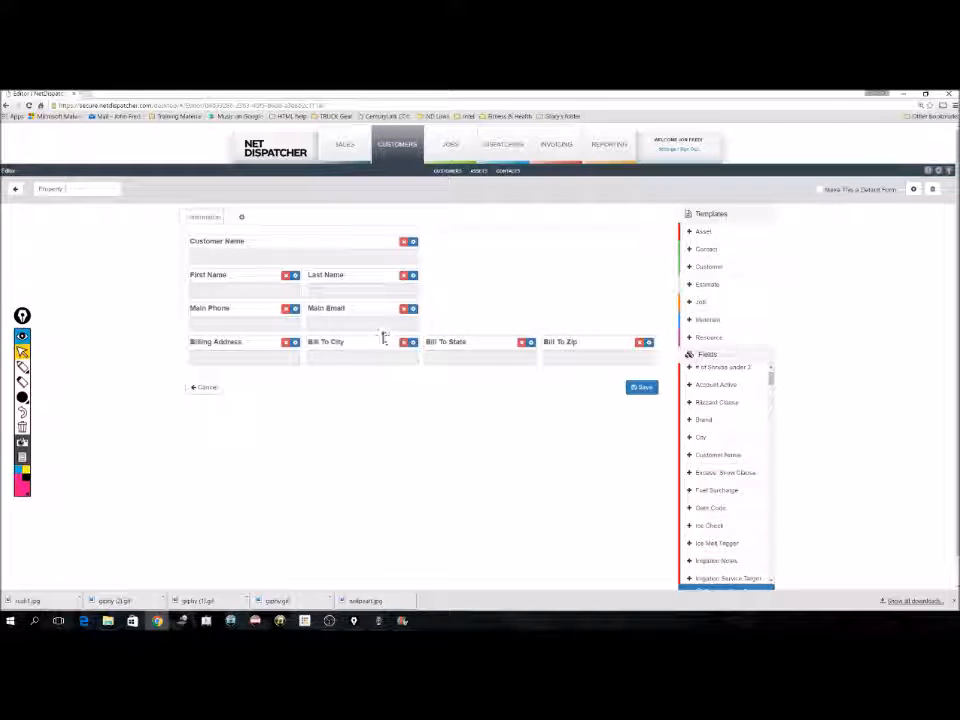
{"action": "left_click_drag", "start_coordinate": [376, 349], "coordinate": [606, 399]}
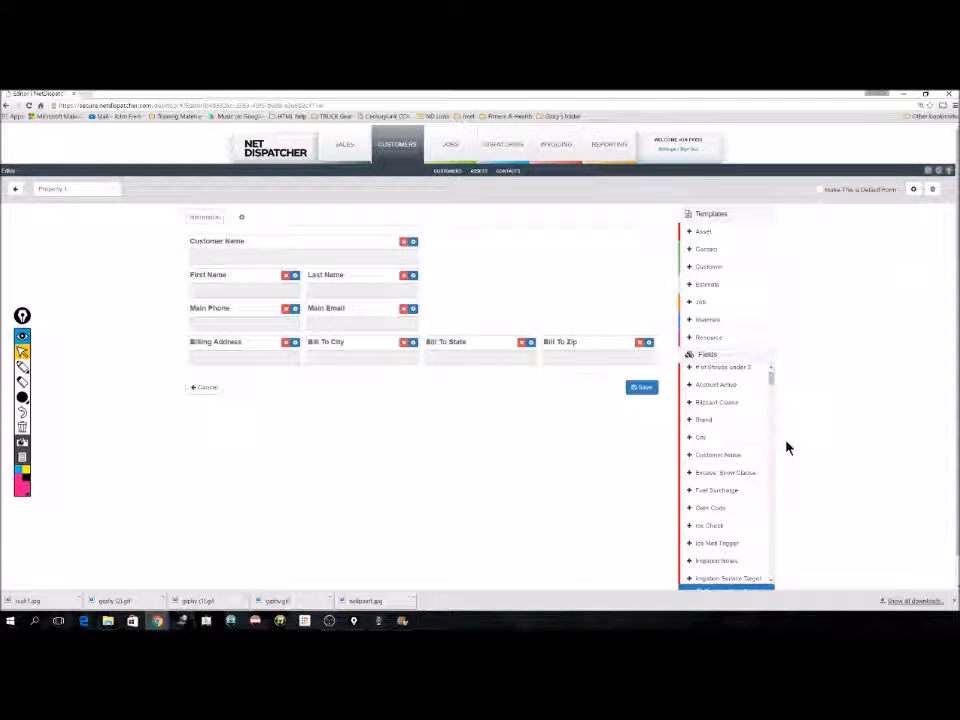
Add the Site Address, City, State and Zip customer fields to the form
{"action": "scroll", "coordinate": [785, 446], "scroll_direction": "down", "scroll_amount": 1}
{"action": "scroll", "coordinate": [731, 426], "scroll_direction": "down", "scroll_amount": 5}
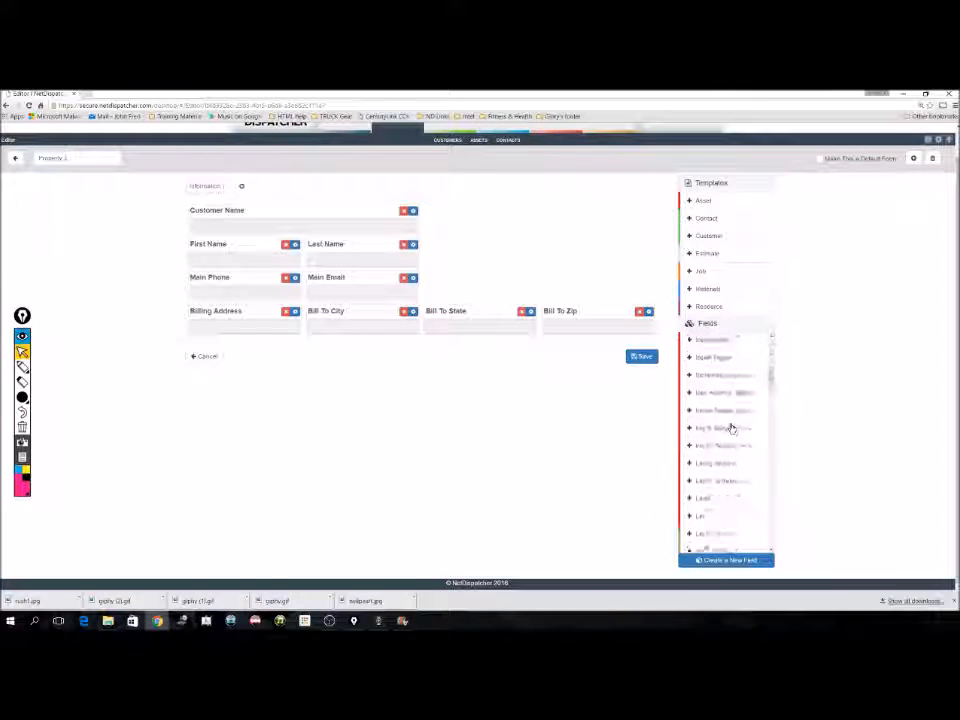
{"action": "scroll", "coordinate": [731, 428], "scroll_direction": "down", "scroll_amount": 3}
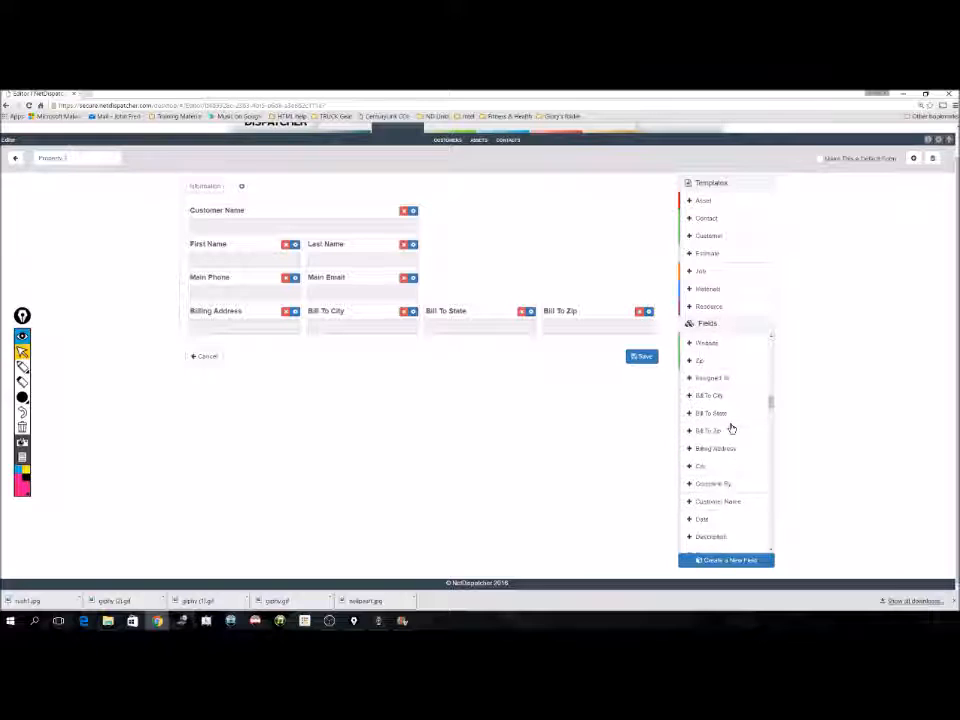
{"action": "scroll", "coordinate": [731, 429], "scroll_direction": "up", "scroll_amount": 2}
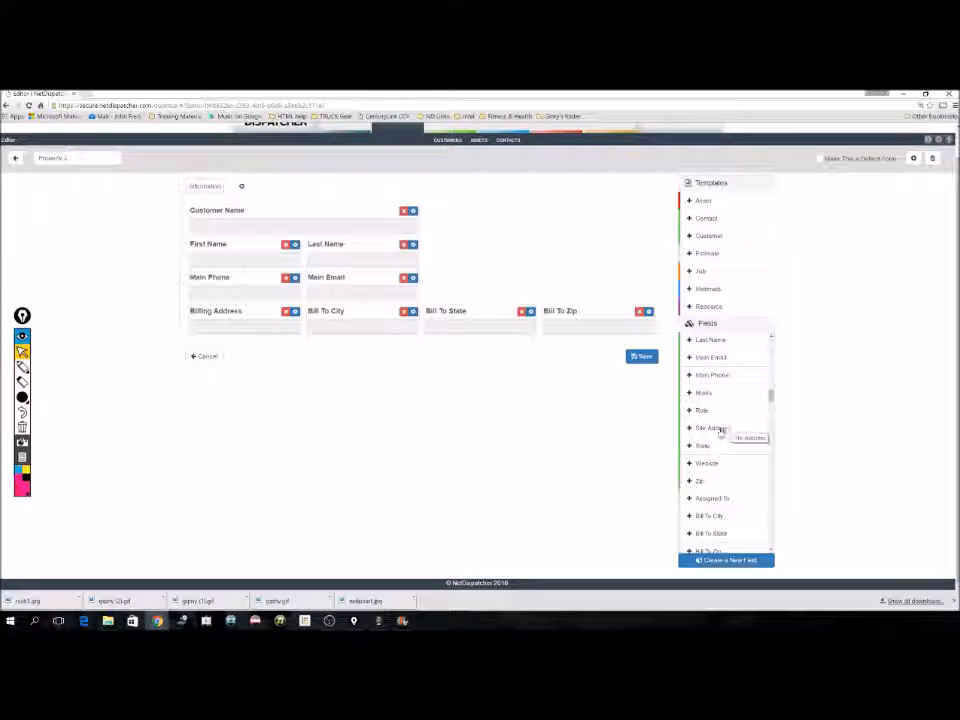
{"action": "left_click", "coordinate": [717, 430]}
{"action": "scroll", "coordinate": [716, 431], "scroll_direction": "up", "scroll_amount": 3}
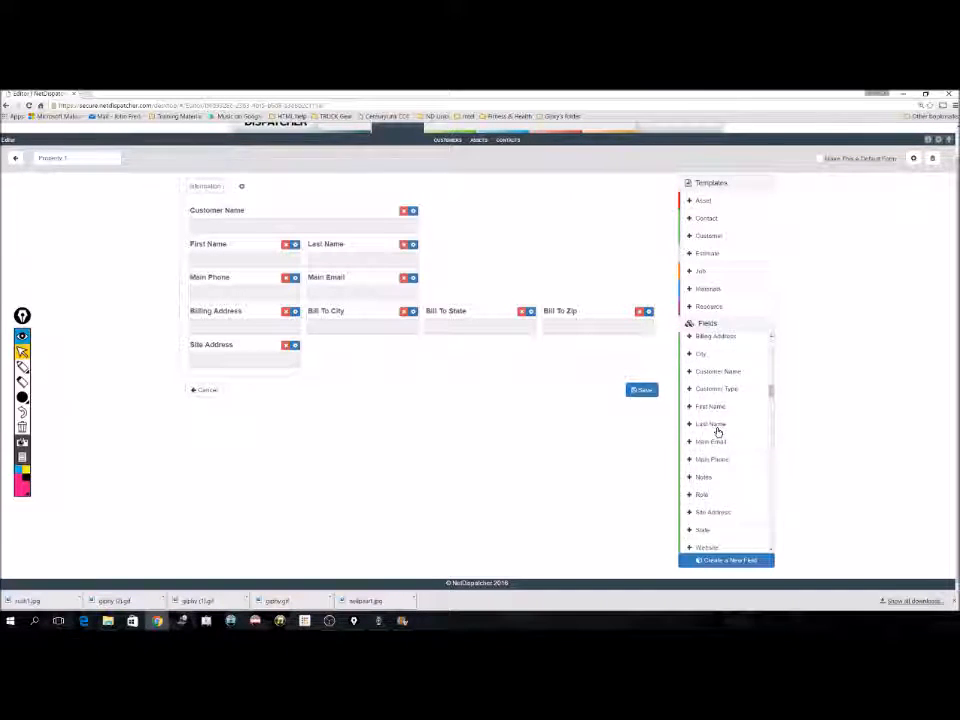
{"action": "left_click", "coordinate": [725, 395]}
{"action": "scroll", "coordinate": [724, 400], "scroll_direction": "down", "scroll_amount": 5}
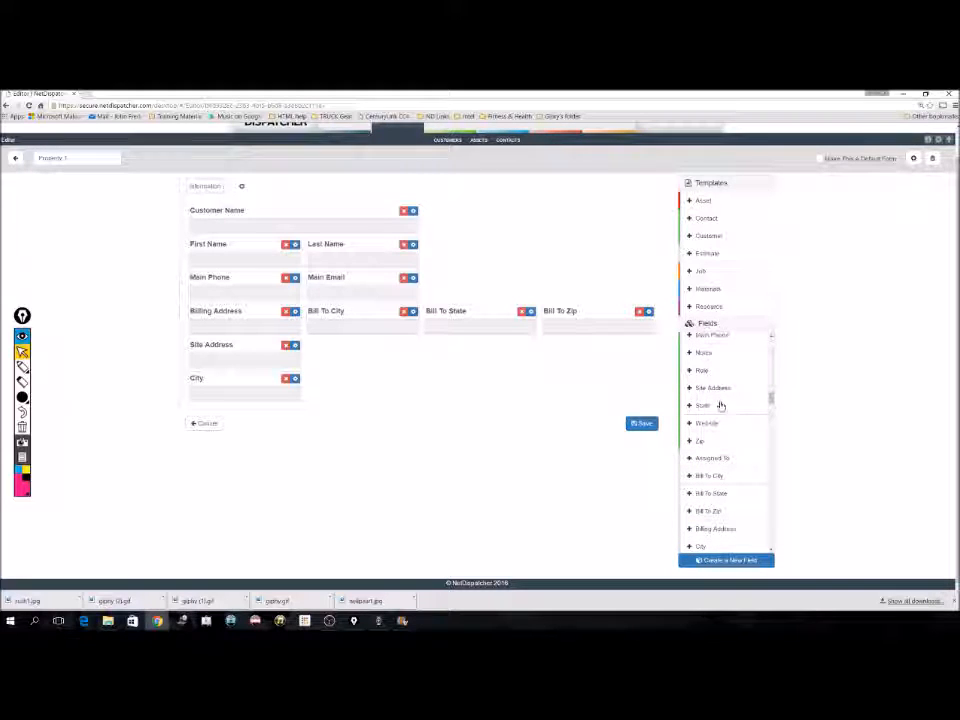
{"action": "left_click", "coordinate": [708, 405]}
{"action": "left_click", "coordinate": [705, 442]}
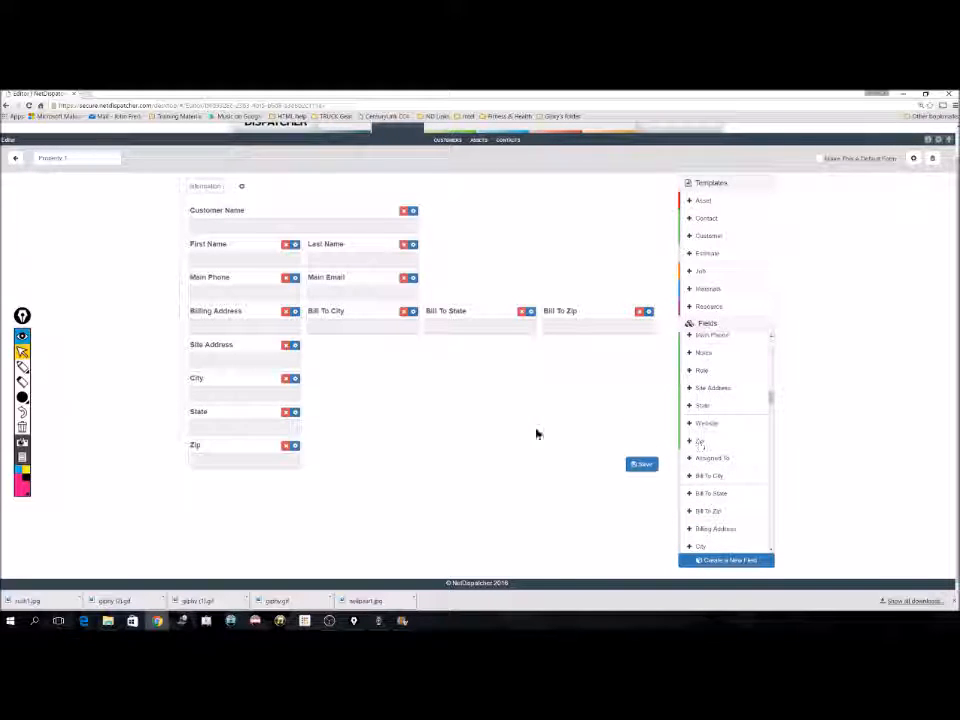
Arrange the City, State and Zip fields in one row beside Site Address, below the billing address row
{"action": "left_click_drag", "start_coordinate": [308, 366], "coordinate": [339, 354]}
{"action": "left_click_drag", "start_coordinate": [242, 414], "coordinate": [467, 345]}
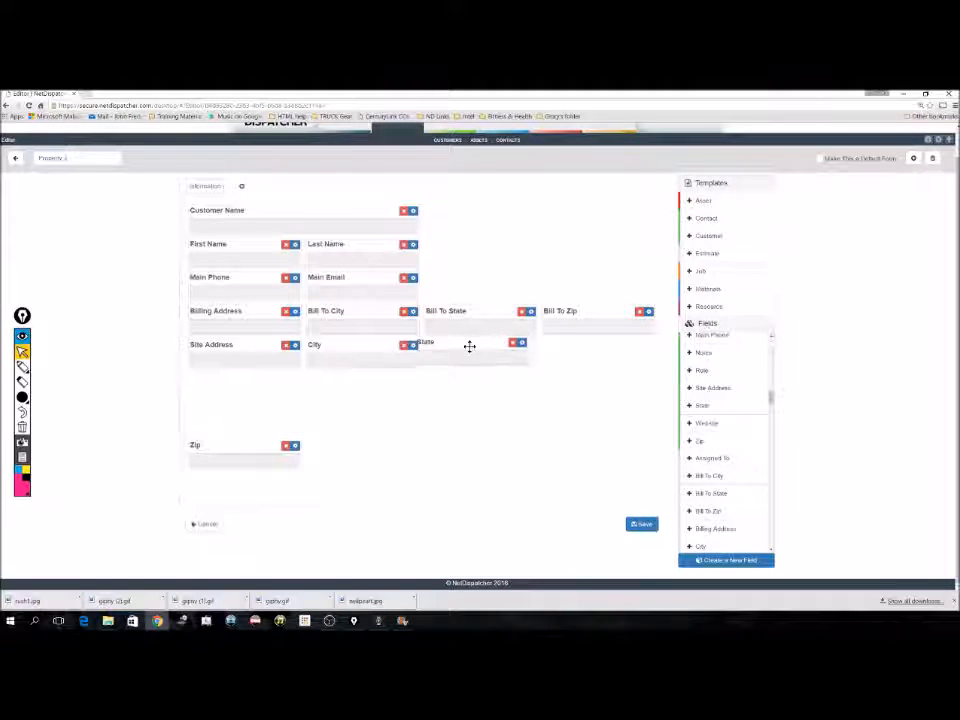
{"action": "left_click_drag", "start_coordinate": [238, 448], "coordinate": [600, 340]}
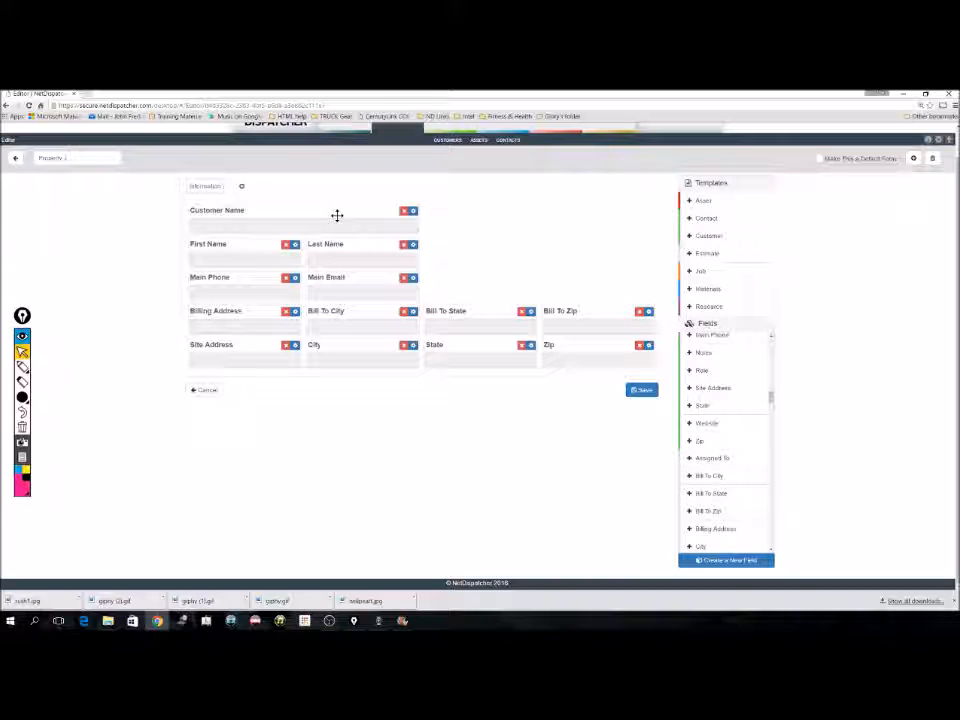
Set the Customer Name field's widget type to Search and its operative type to Customer Name
{"action": "left_click", "coordinate": [413, 212]}
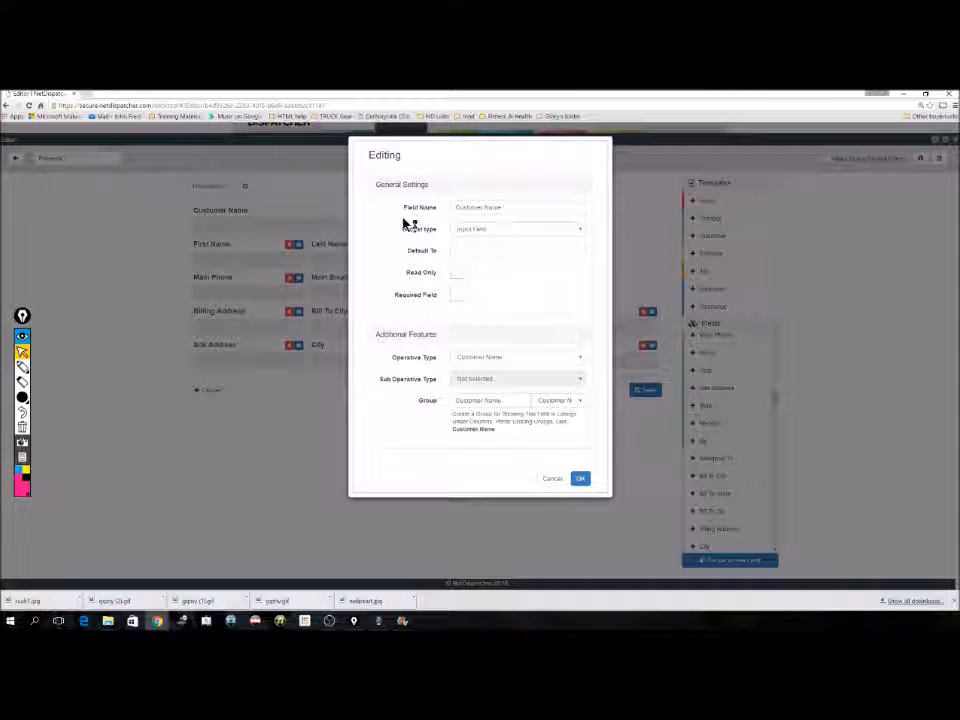
{"action": "left_click", "coordinate": [521, 232]}
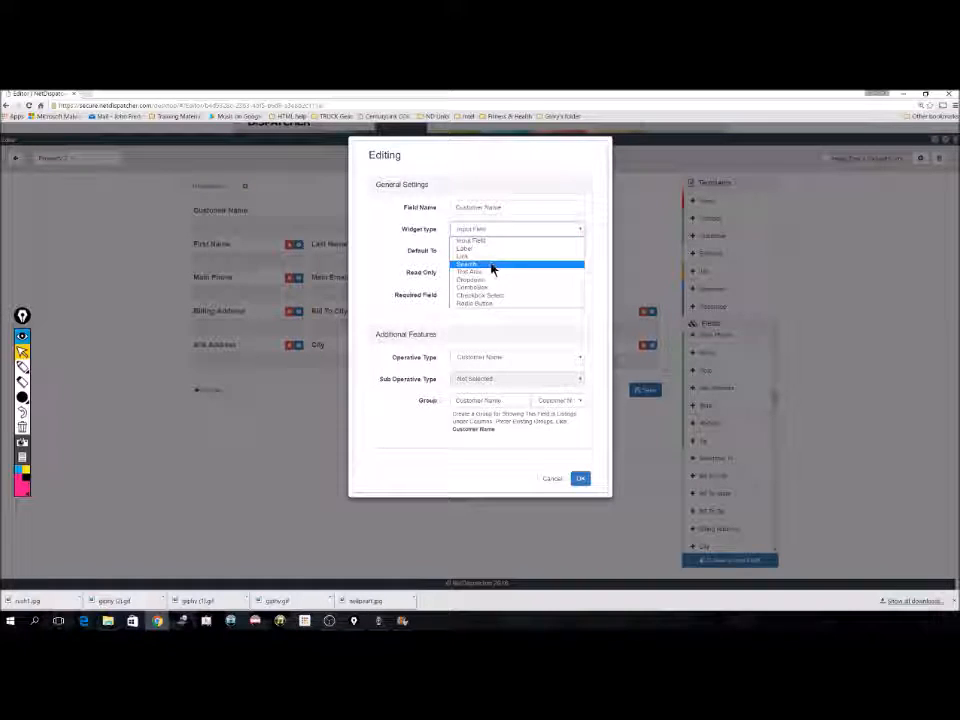
{"action": "left_click", "coordinate": [491, 267]}
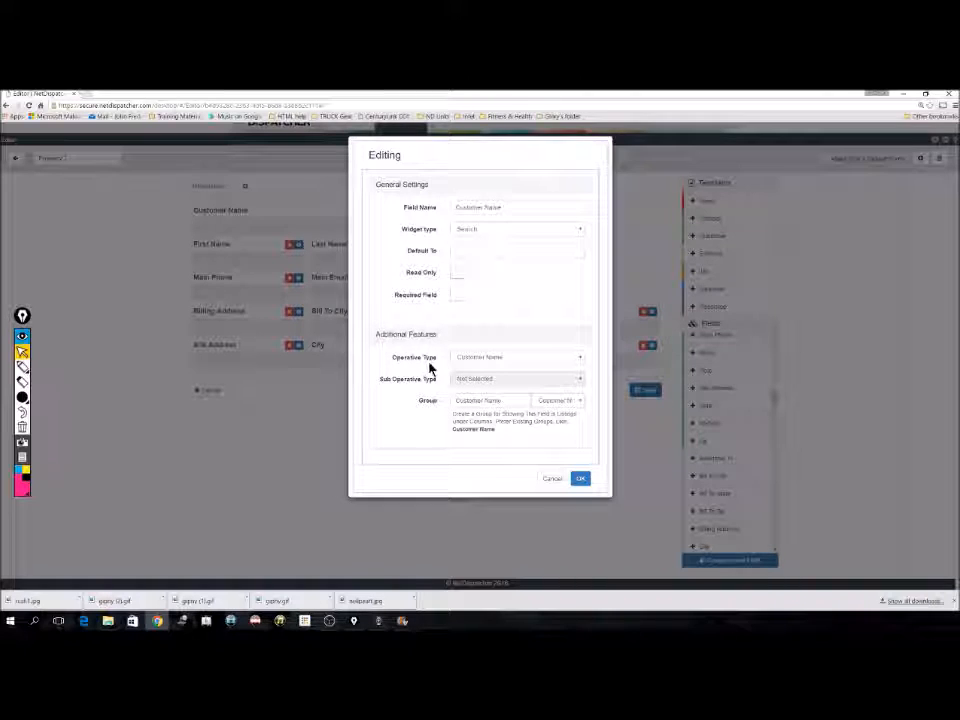
{"action": "left_click", "coordinate": [503, 232]}
{"action": "left_click", "coordinate": [503, 232]}
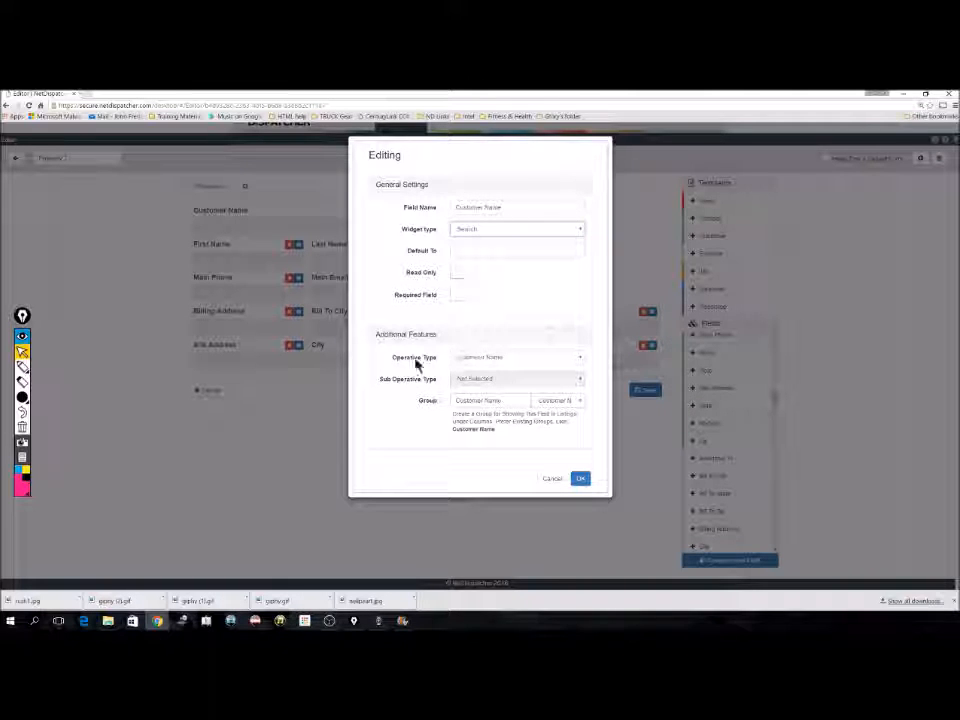
{"action": "left_click", "coordinate": [474, 362]}
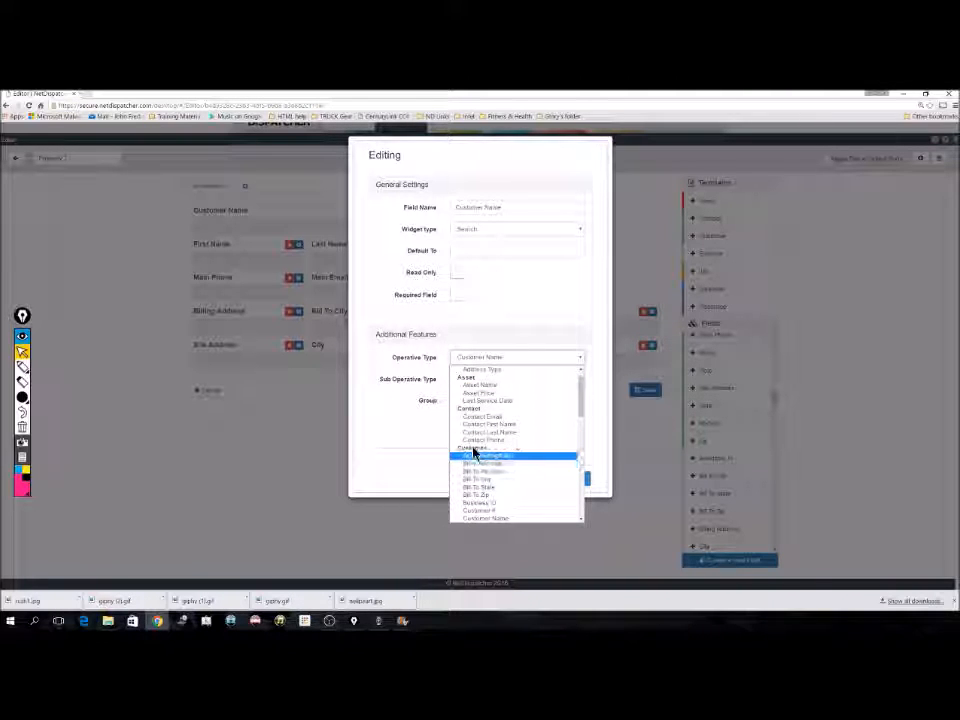
{"action": "scroll", "coordinate": [478, 462], "scroll_direction": "down", "scroll_amount": 3}
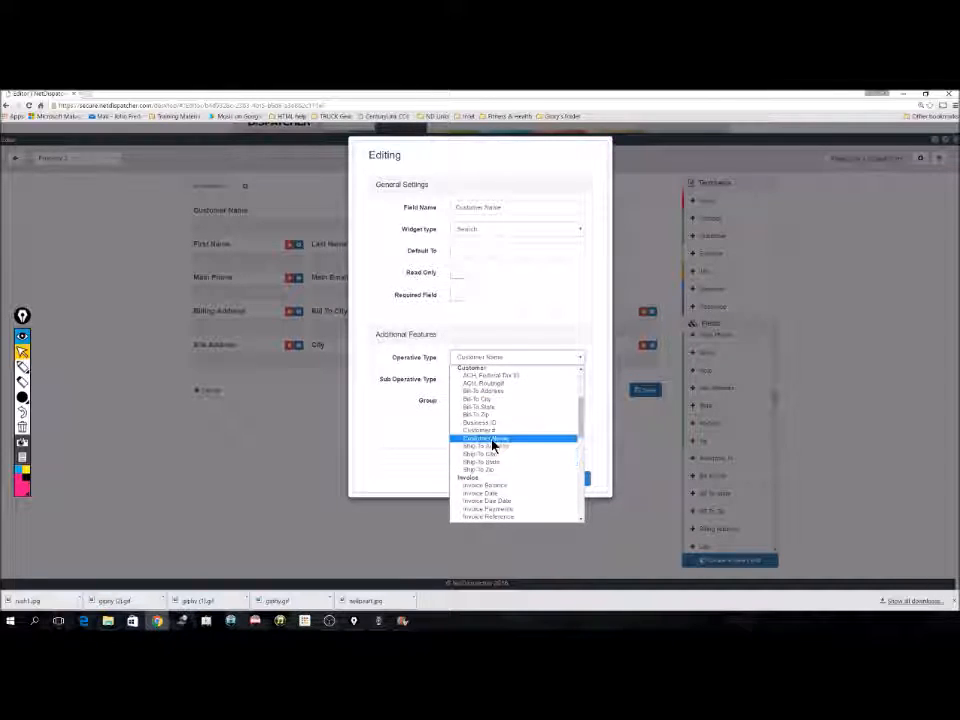
{"action": "left_click", "coordinate": [491, 439]}
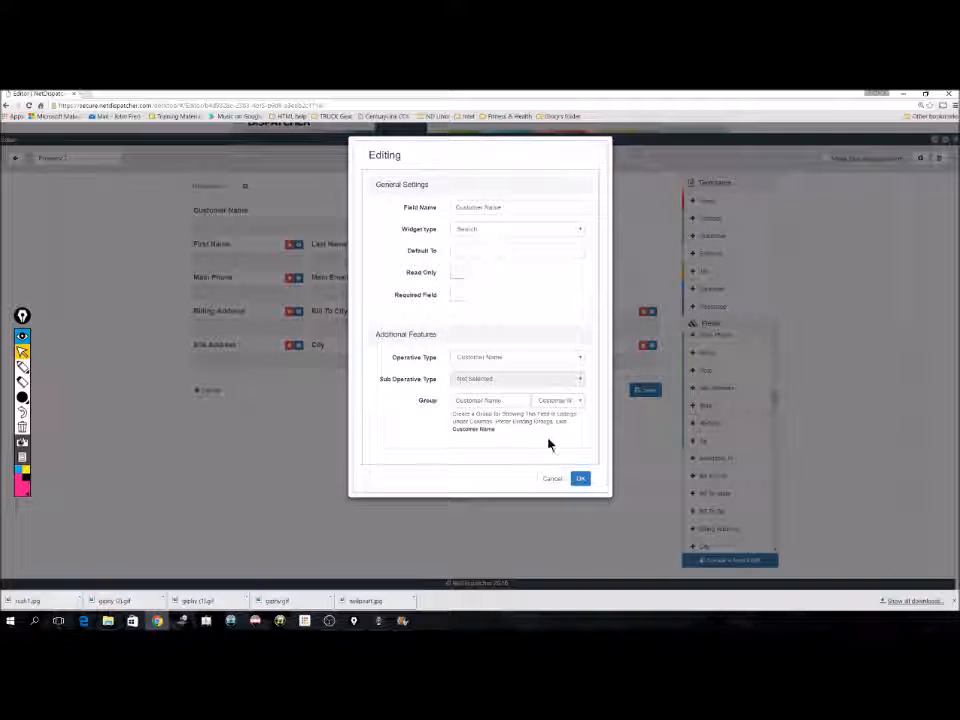
{"action": "left_click", "coordinate": [581, 479]}
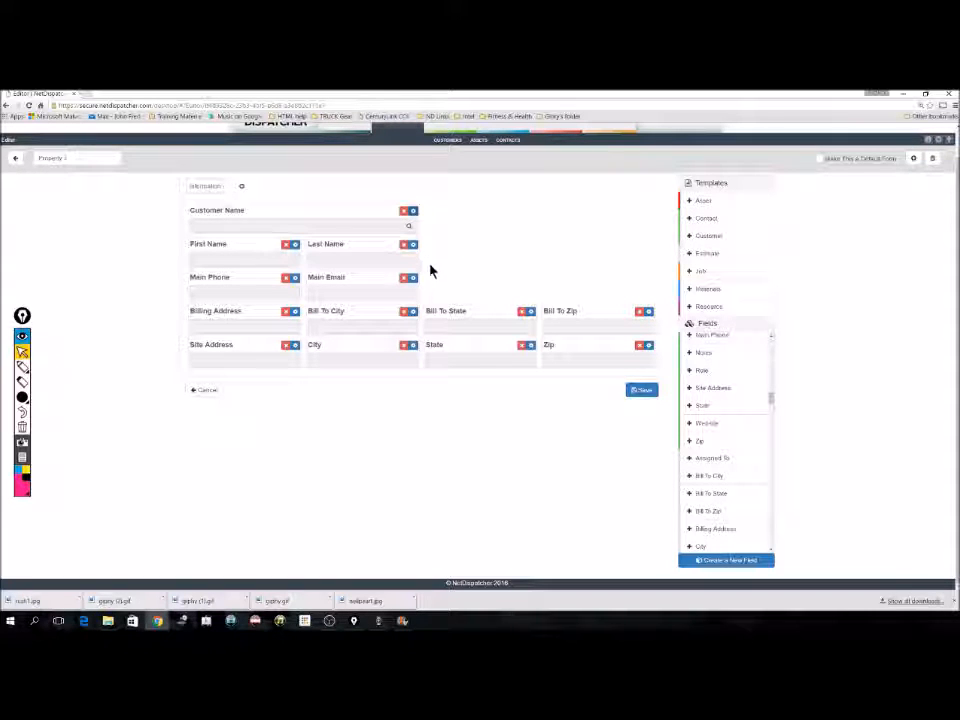
Set the First Name field's widget type to Search
{"action": "left_click", "coordinate": [294, 245]}
{"action": "left_click", "coordinate": [491, 232]}
{"action": "left_click", "coordinate": [488, 270]}
{"action": "left_click", "coordinate": [580, 478]}
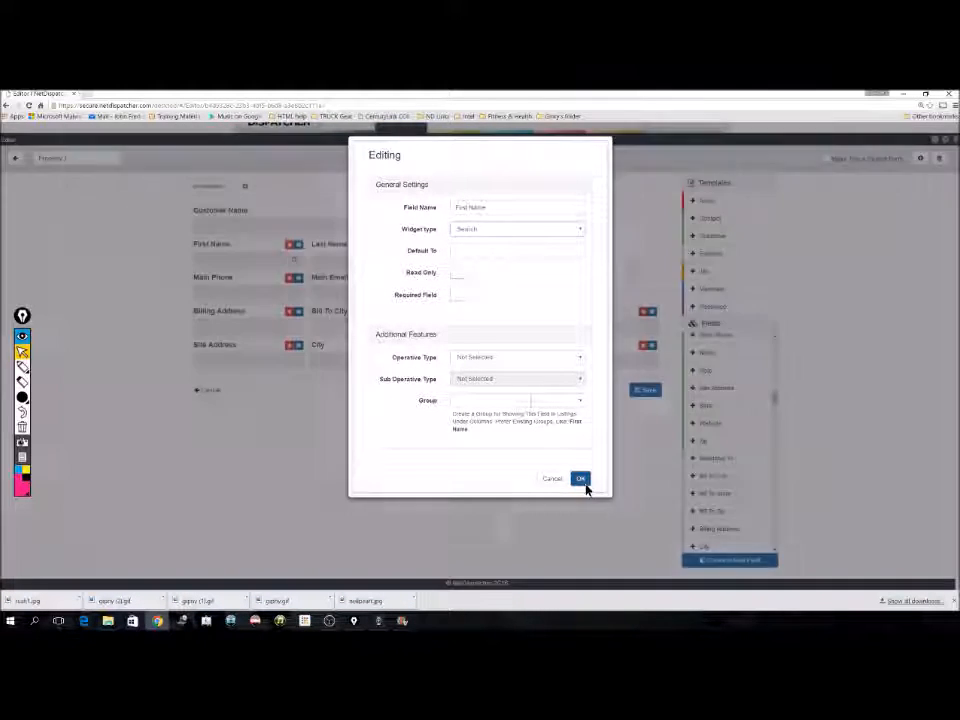
Set the Last Name field's widget type to Search
{"action": "left_click", "coordinate": [413, 244]}
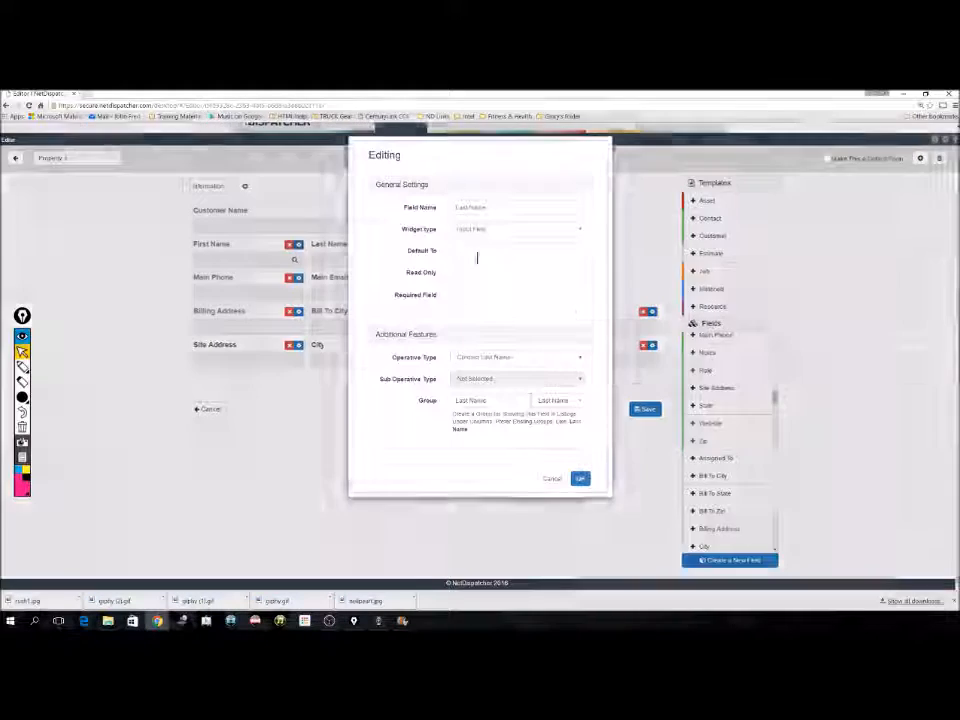
{"action": "left_click", "coordinate": [506, 231]}
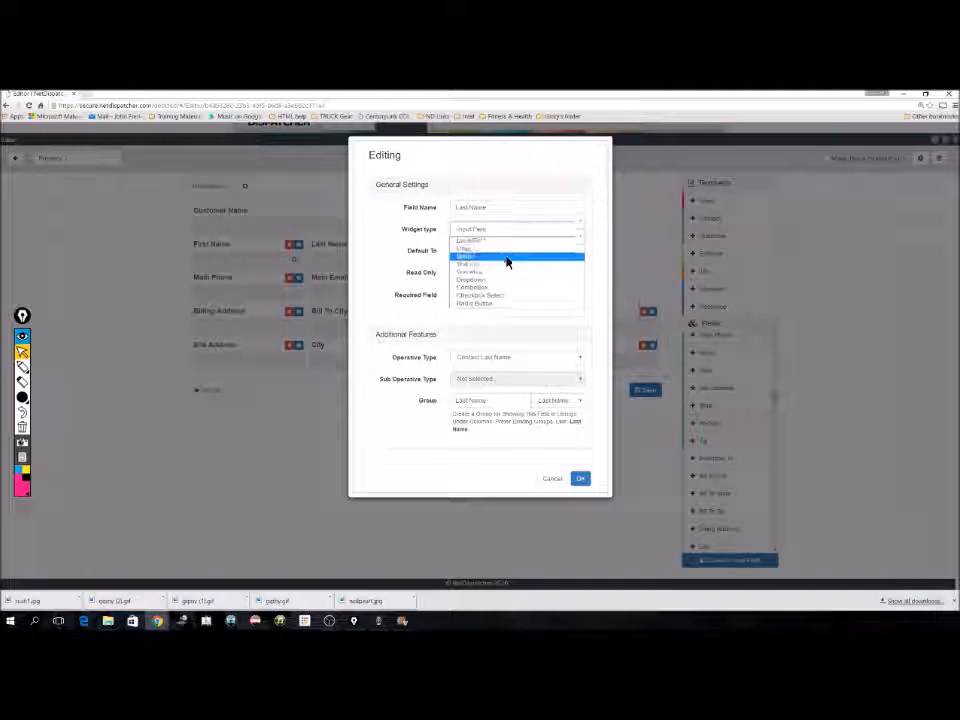
{"action": "left_click", "coordinate": [490, 264]}
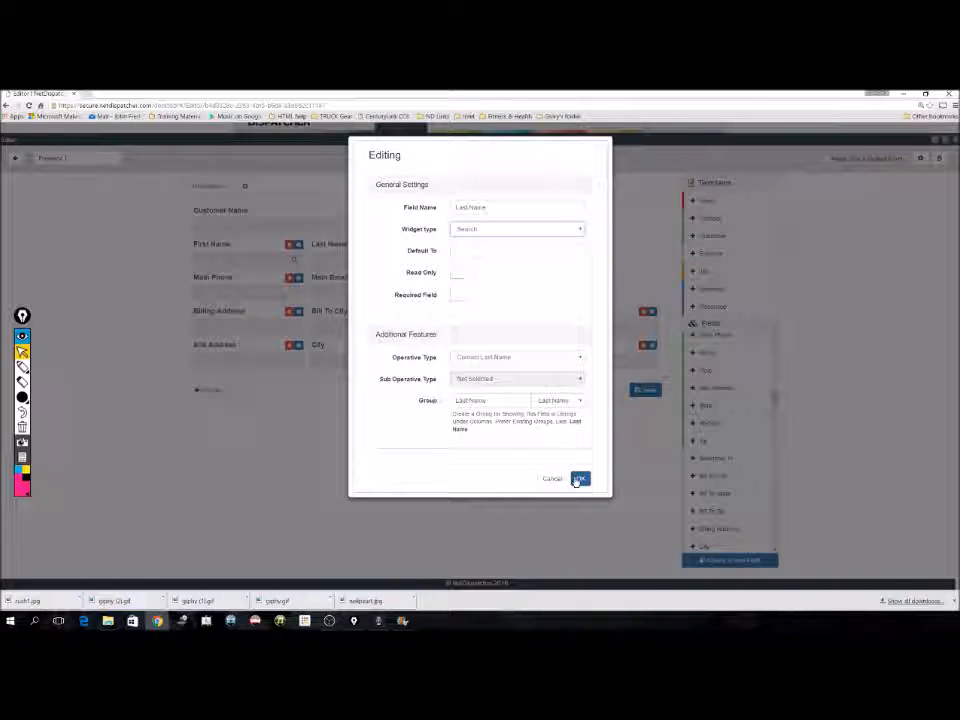
{"action": "left_click", "coordinate": [549, 480]}
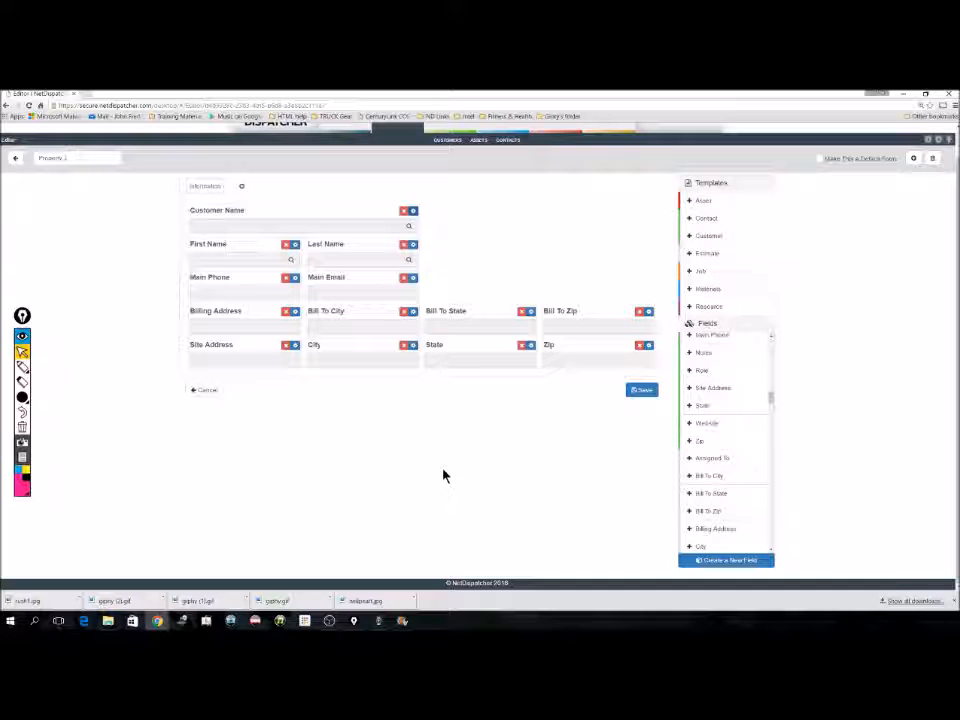
Add a second tab to the form and name it Service History
{"action": "left_click", "coordinate": [243, 190]}
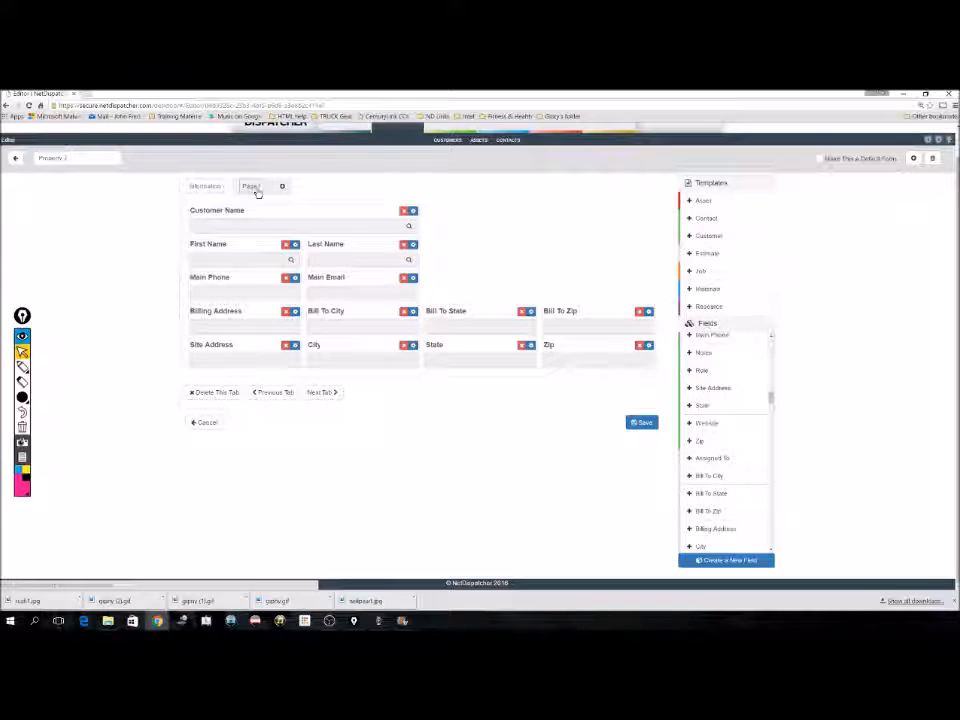
{"action": "left_click", "coordinate": [259, 191]}
{"action": "double_click", "coordinate": [260, 190]}
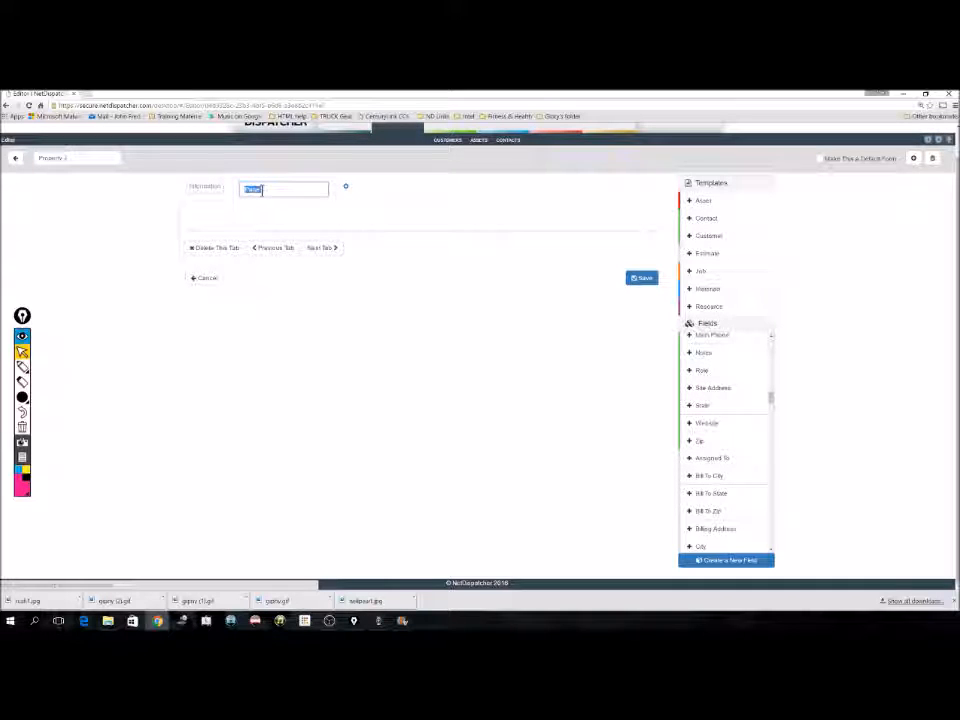
{"action": "type", "text": "Service History"}
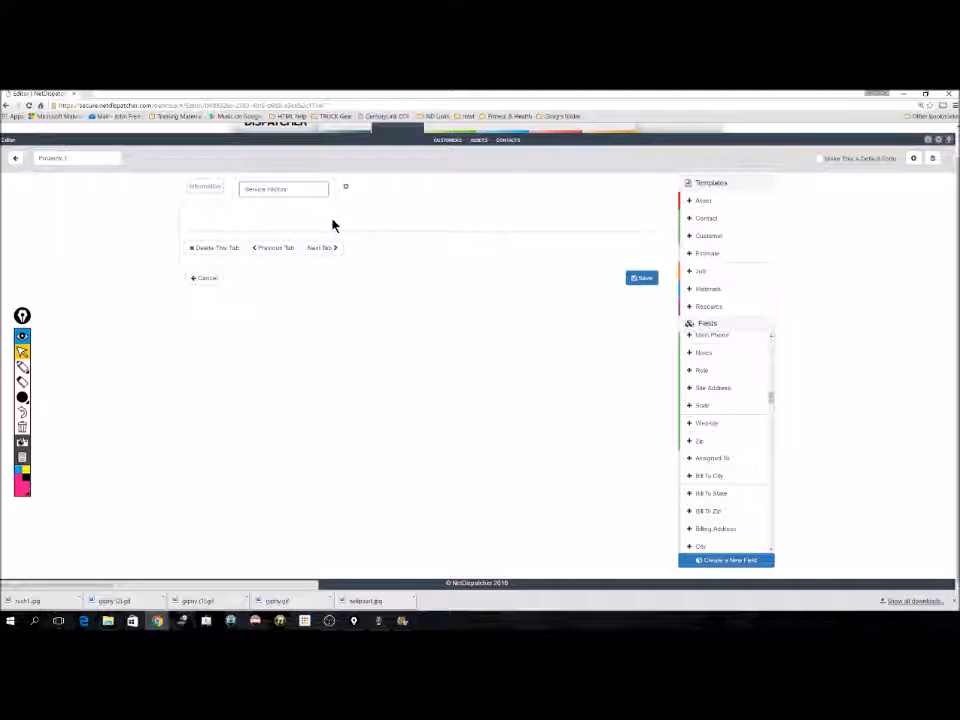
{"action": "left_click", "coordinate": [358, 220]}
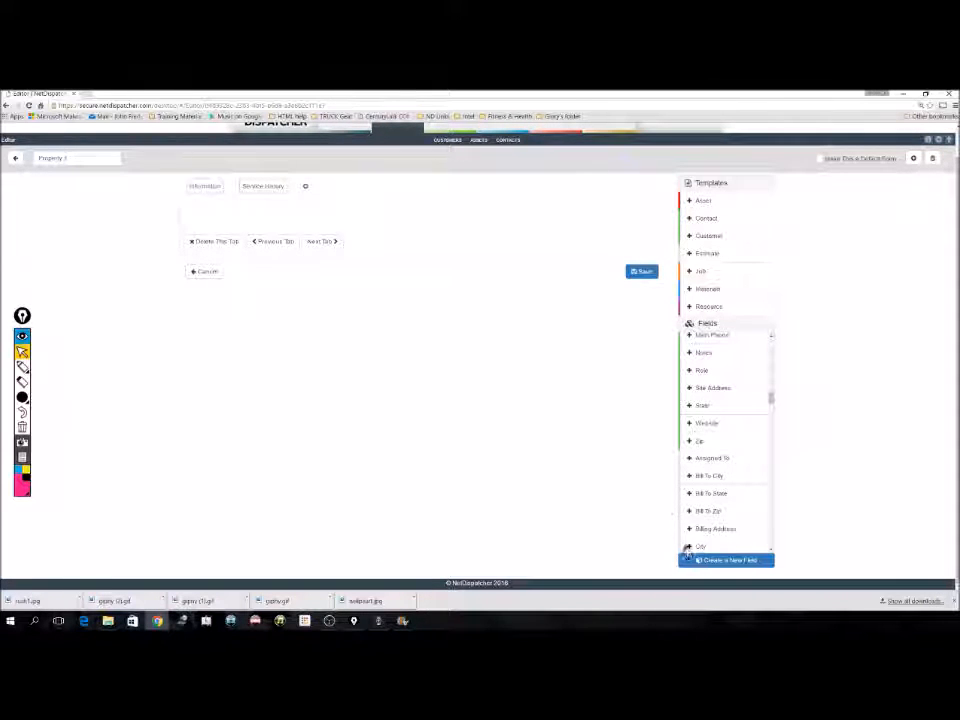
Create a new field named Service History with type Service History on the Service History tab, and save the form
{"action": "scroll", "coordinate": [709, 505], "scroll_direction": "down", "scroll_amount": 3}
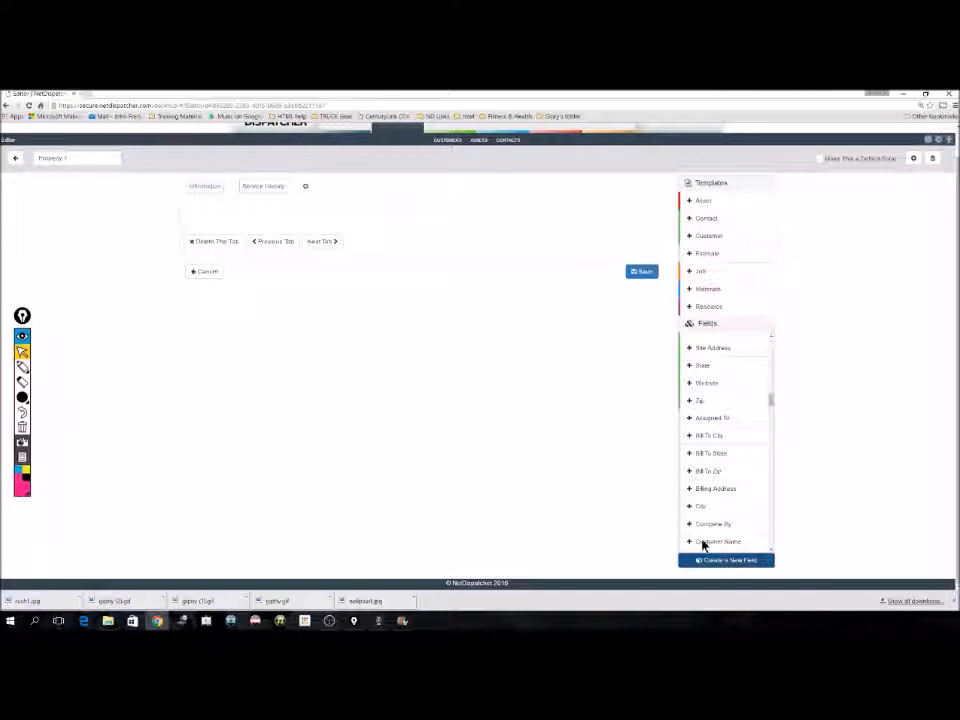
{"action": "left_click", "coordinate": [735, 561]}
{"action": "left_click", "coordinate": [463, 200]}
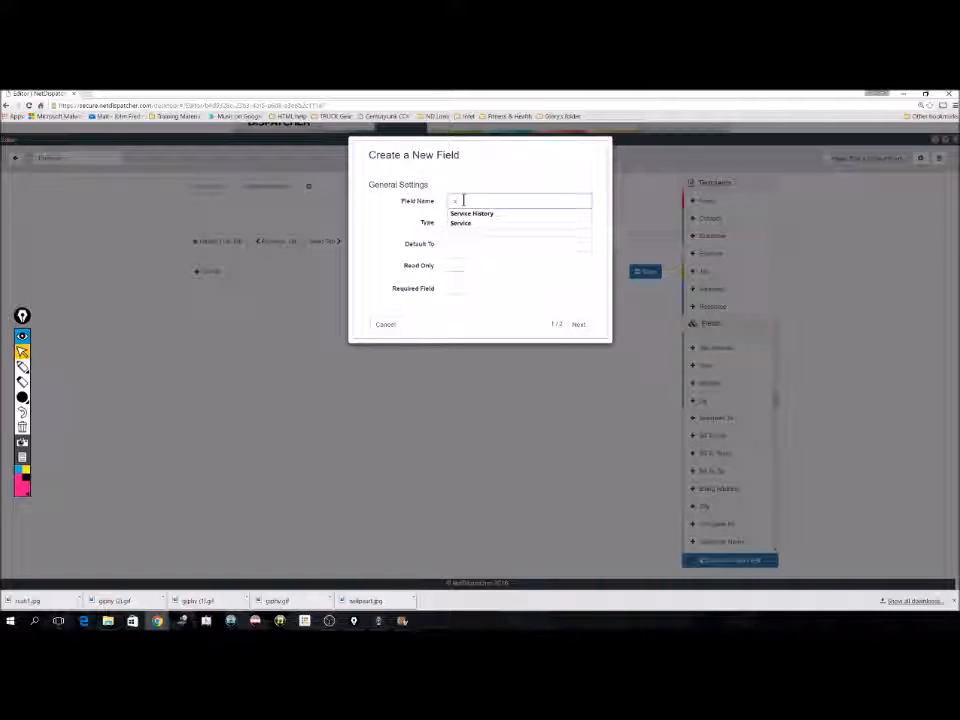
{"action": "left_click", "coordinate": [471, 214]}
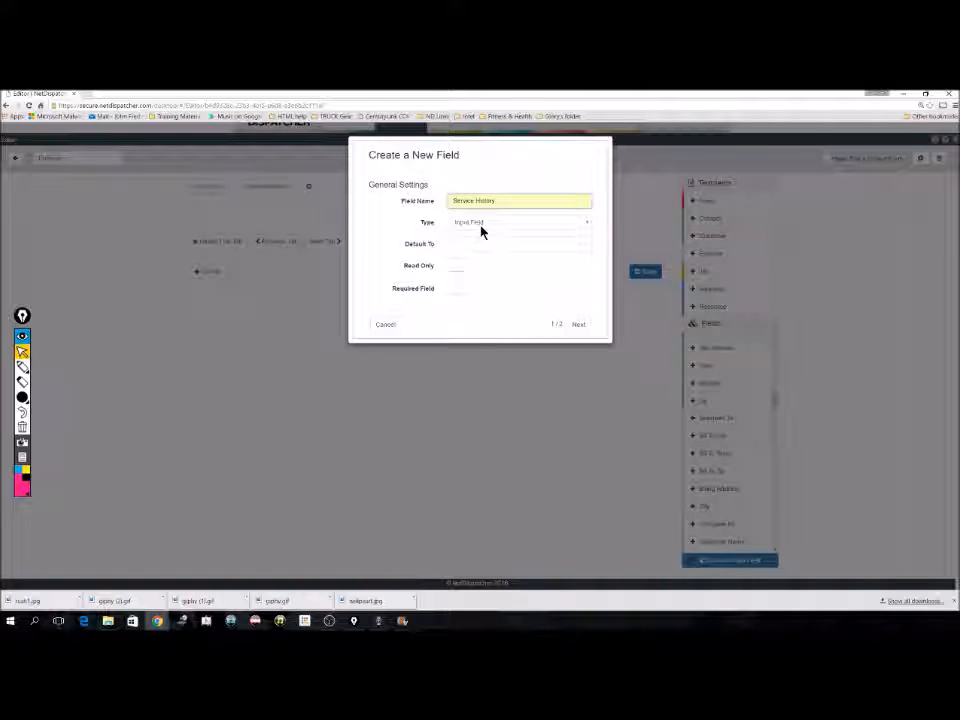
{"action": "left_click", "coordinate": [480, 226]}
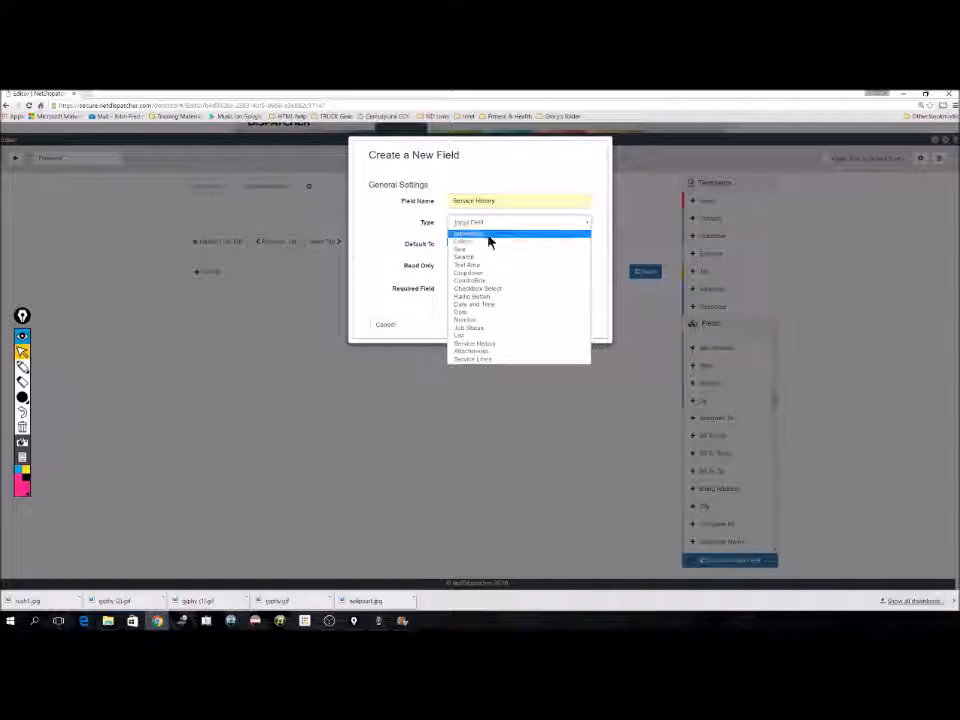
{"action": "left_click", "coordinate": [484, 350]}
{"action": "left_click", "coordinate": [580, 259]}
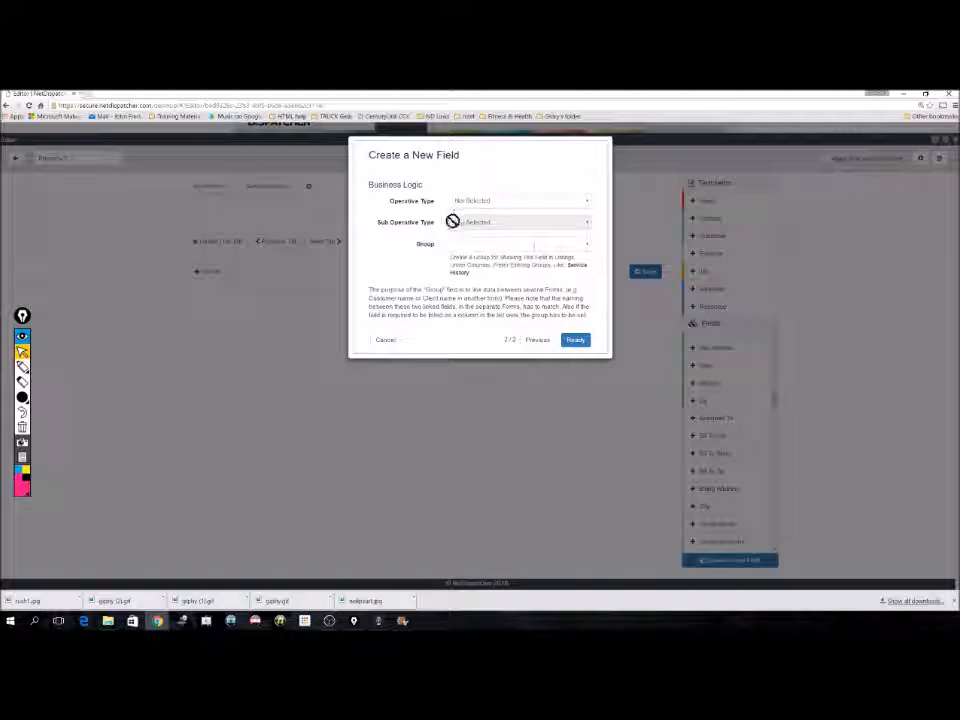
{"action": "left_click", "coordinate": [576, 341]}
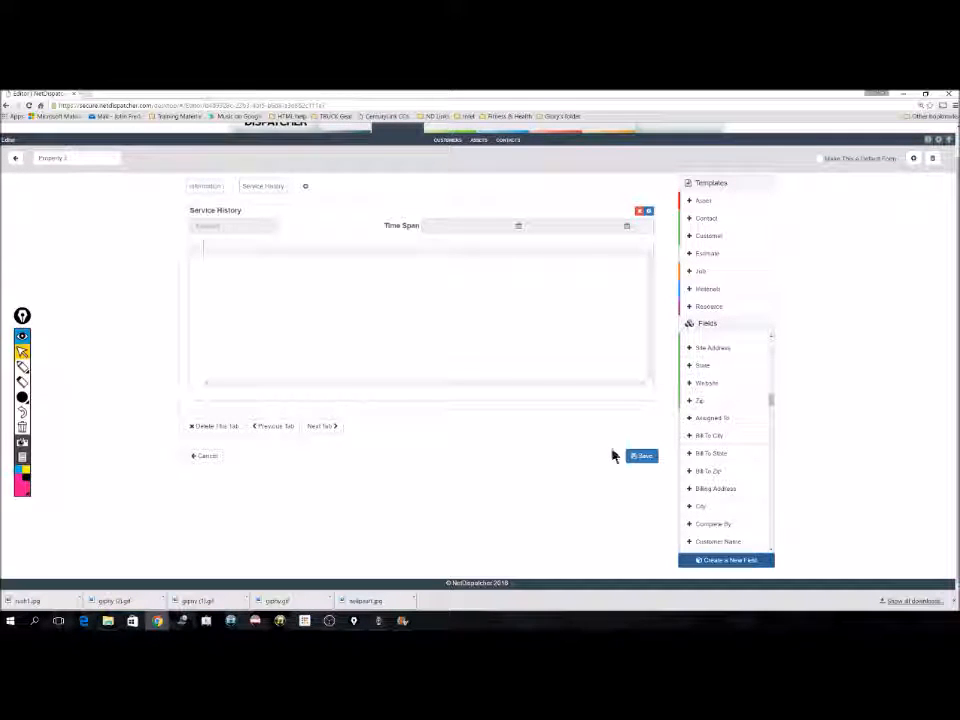
{"action": "left_click", "coordinate": [636, 457]}
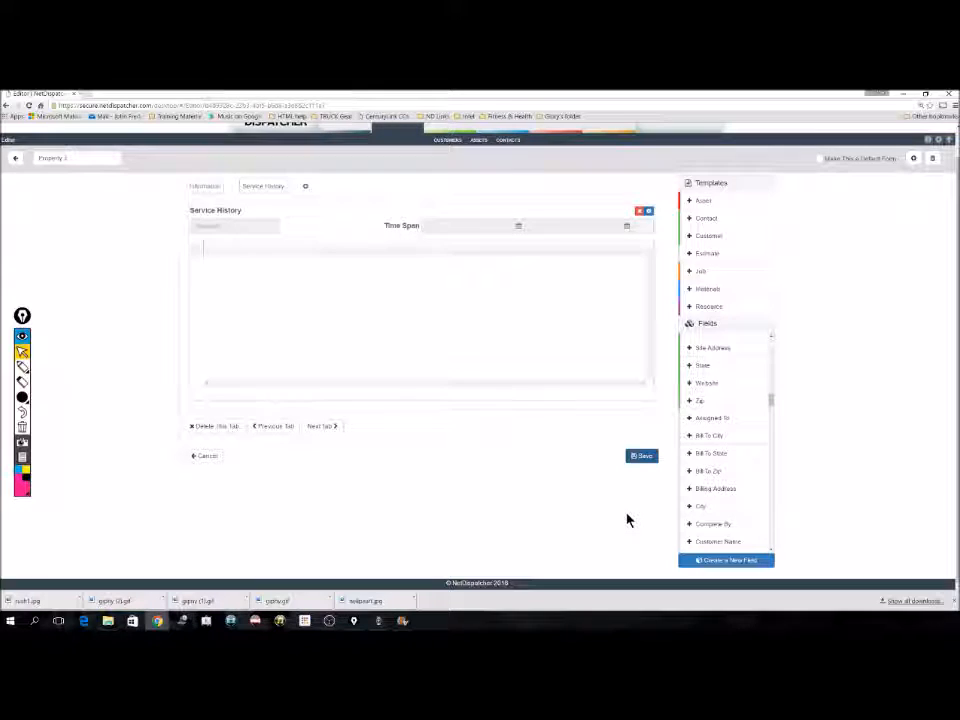